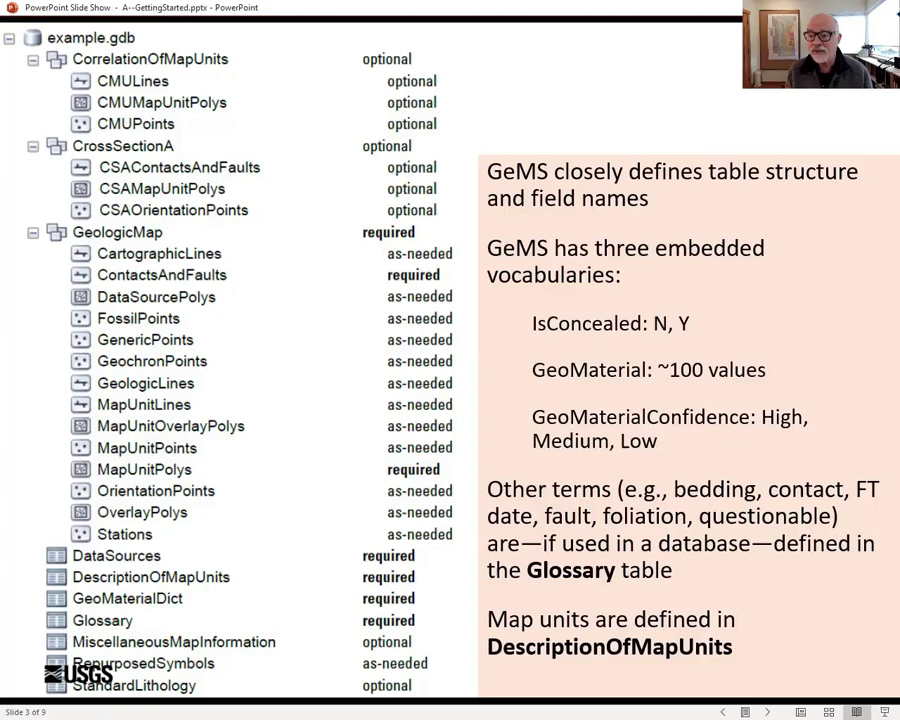
- Advance the slide show to slide 4, 'GeMS resources online'
key(Right)
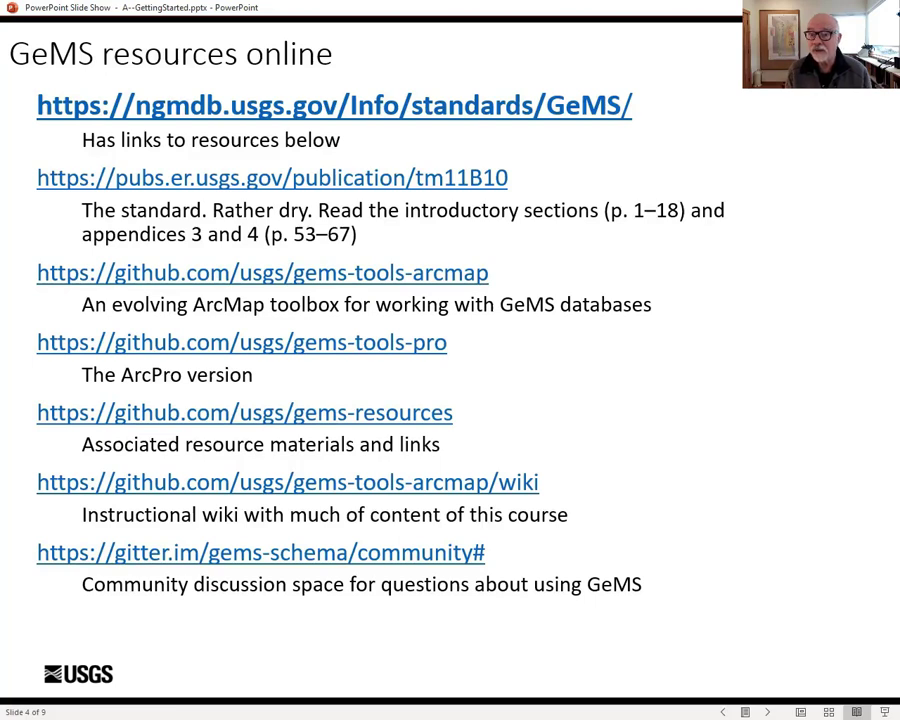
- Advance the slide show to slide 5, 'The GeMS toolbox'
click(840, 303)
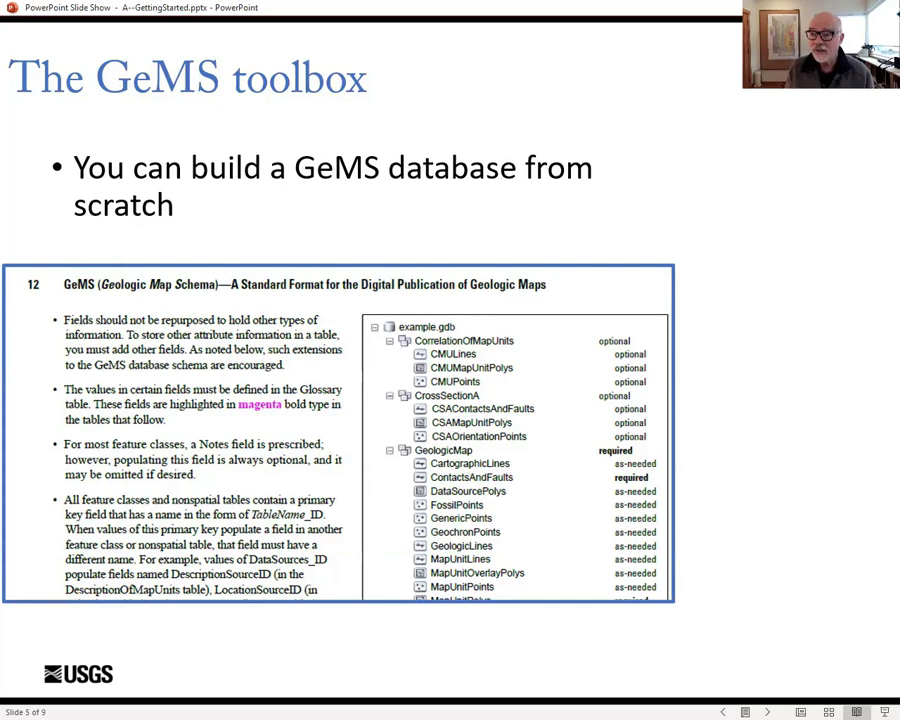
- Play the Catalog and New Feature Dataset screenshot builds through to slide 6's tools list
key(Right)
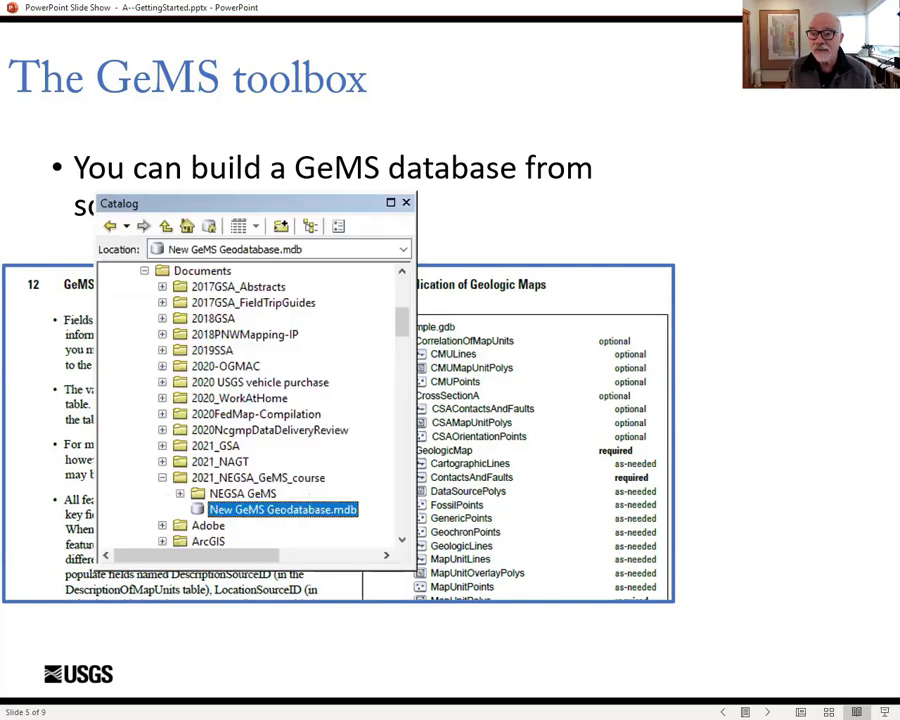
key(Right)
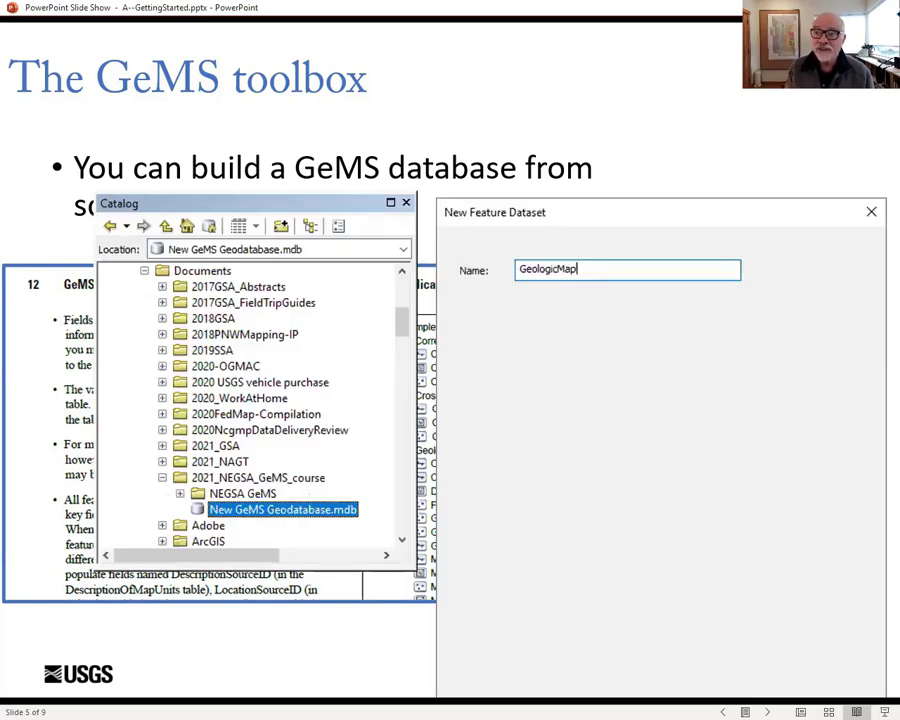
key(Right)
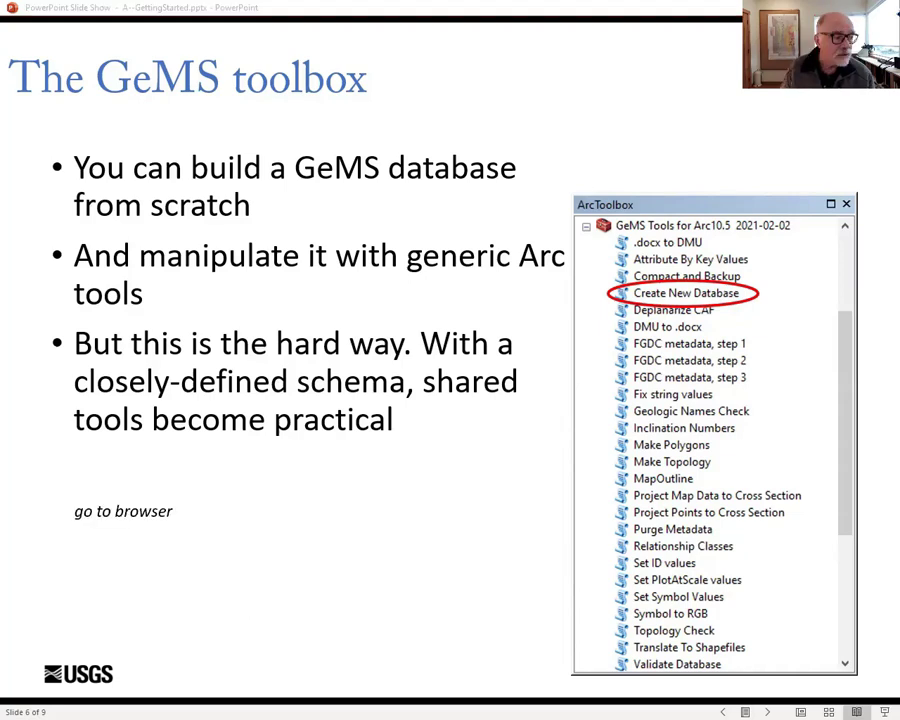
- Switch to Firefox and search DuckDuckGo for 'usgs gems tools'
key(alt+Tab)
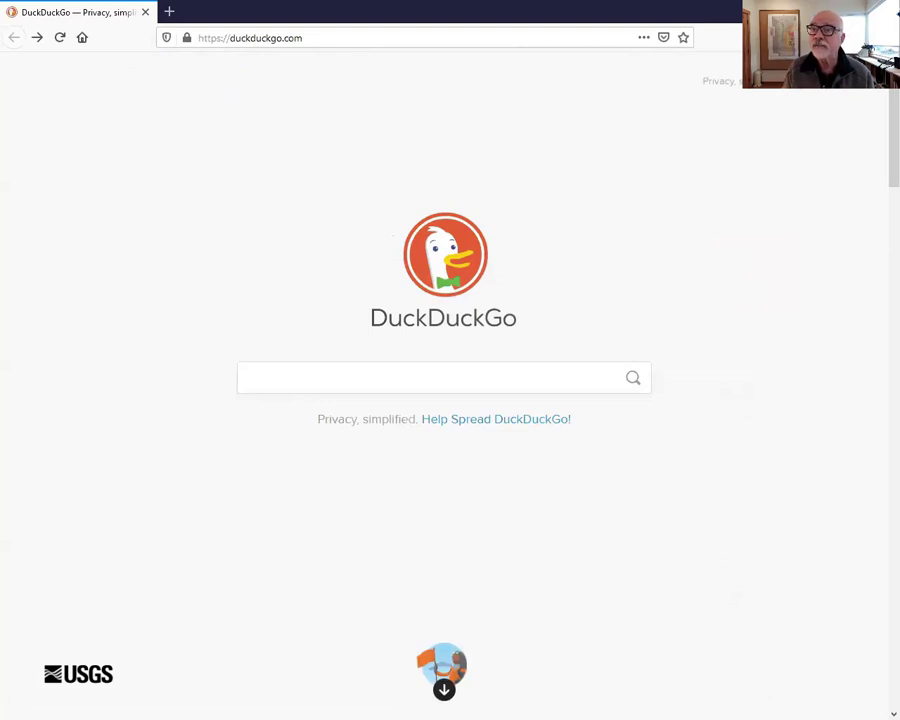
click(347, 376)
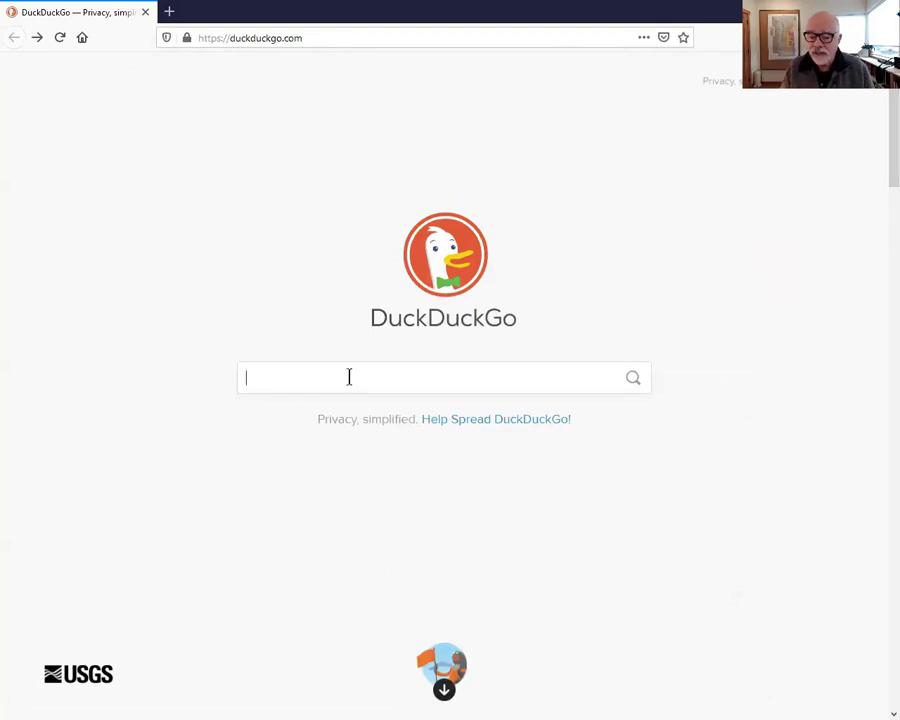
text(usg)
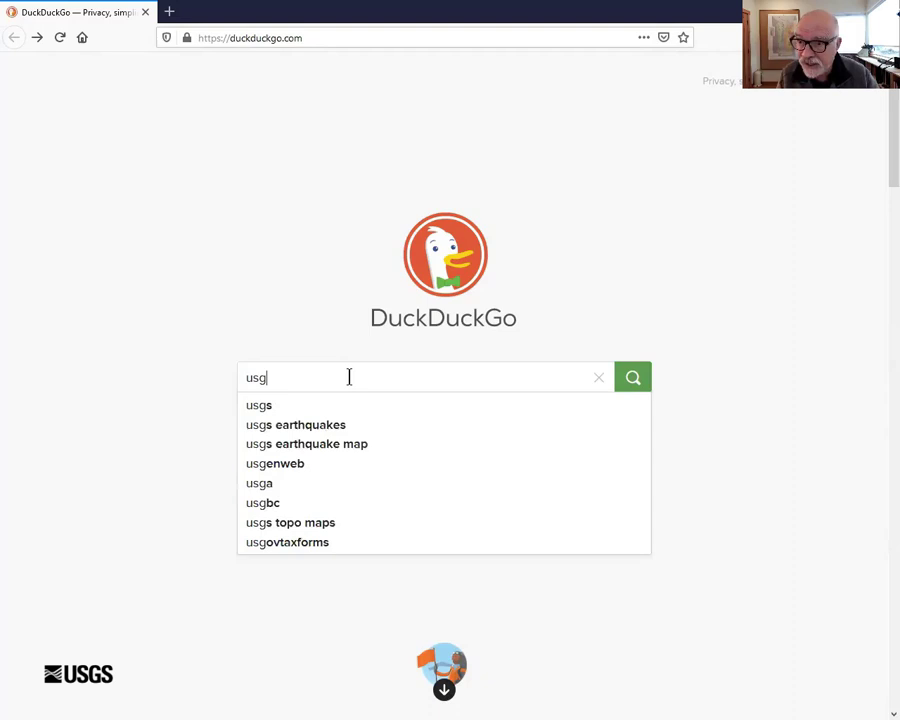
text(s gem)
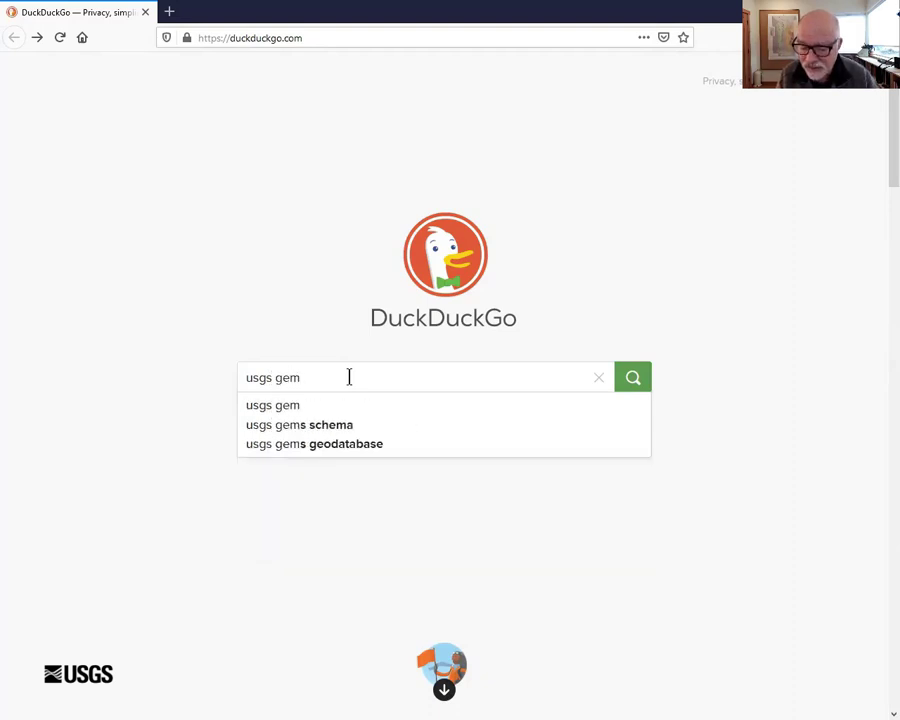
text(s tools)
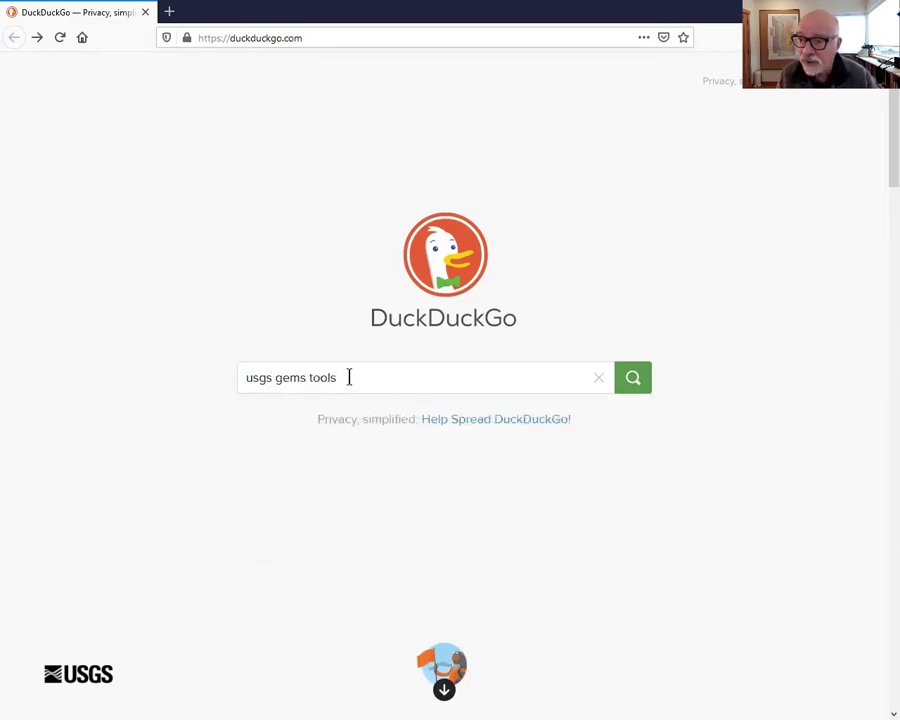
key(Return)
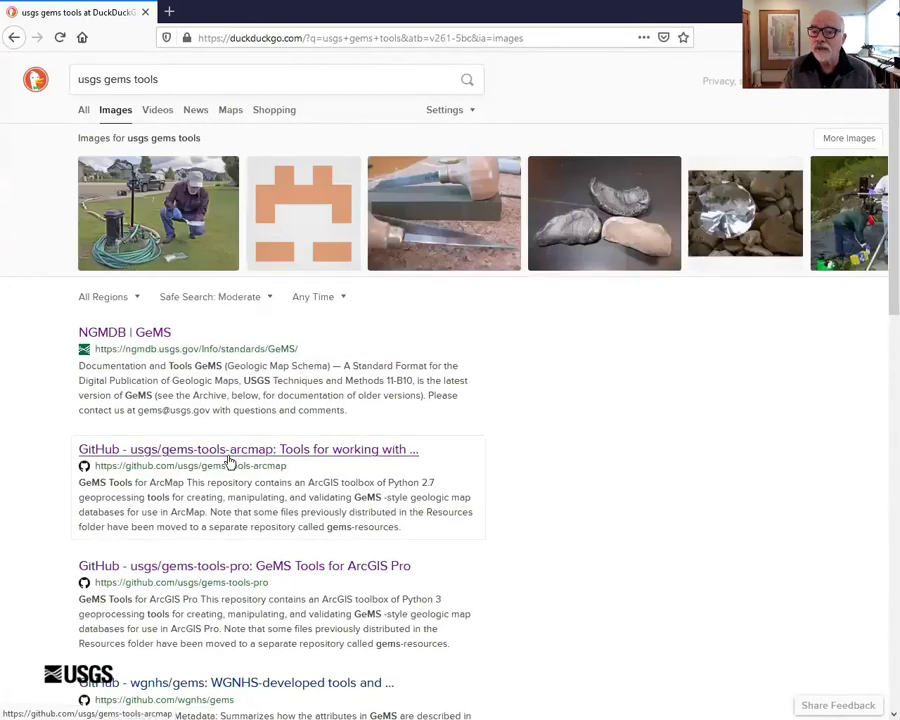
- Open the GitHub gems-tools-arcmap result and read down its README, then return to the top
click(231, 453)
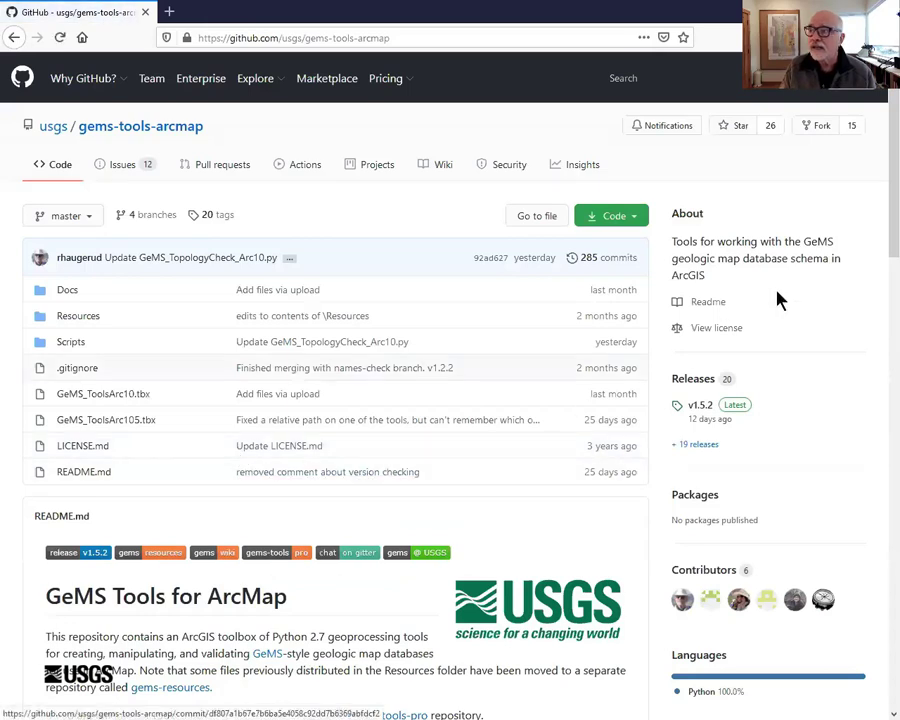
scroll(880, 228, down, 5)
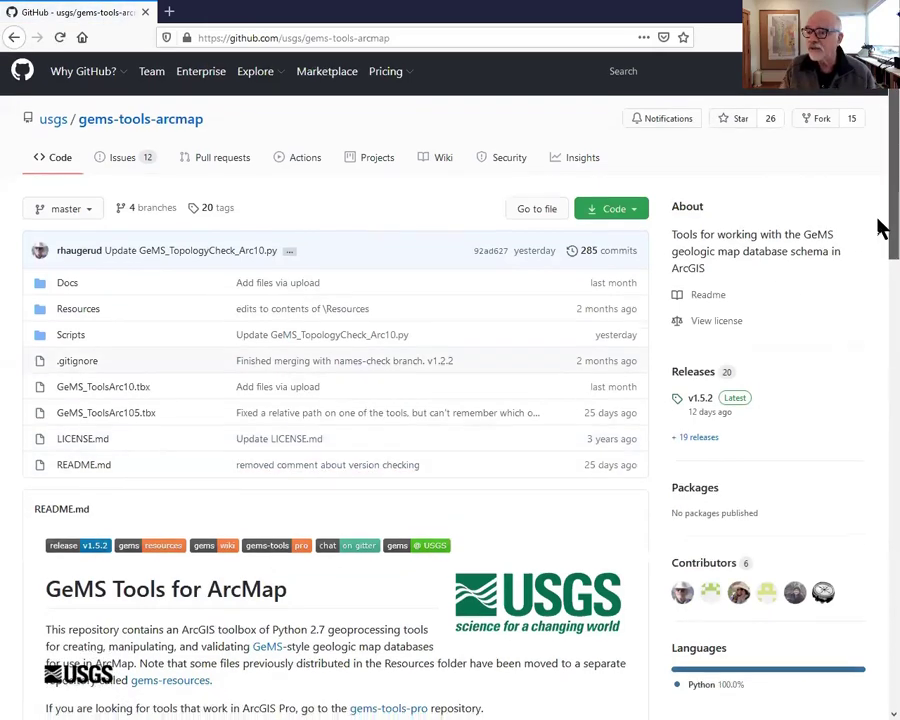
scroll(870, 365, down, 3)
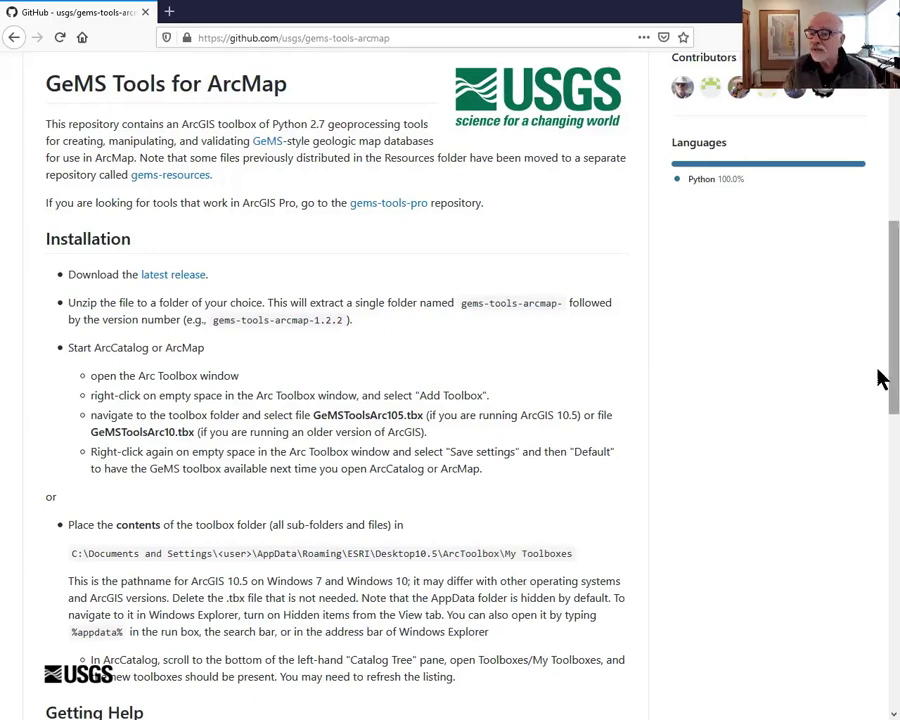
scroll(872, 400, down, 6)
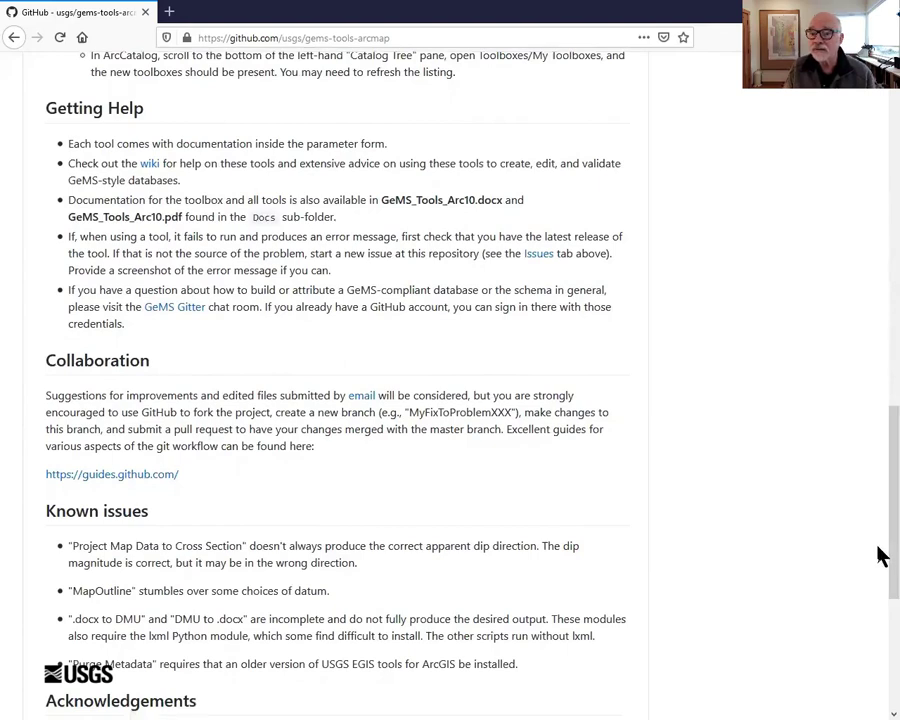
scroll(878, 560, down, 2)
scroll(878, 600, down, 3)
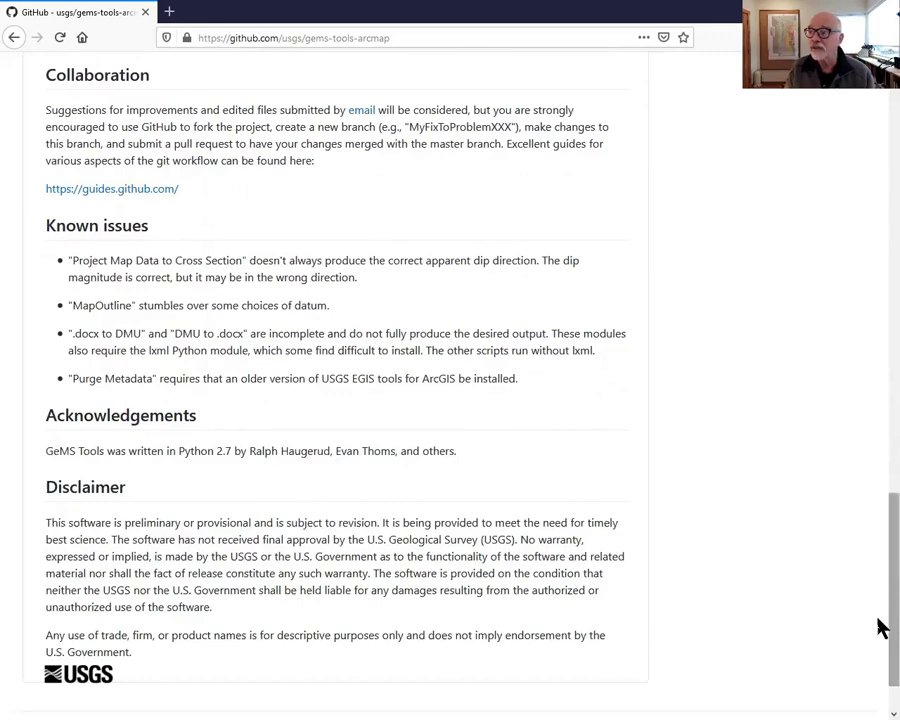
drag(878, 621, 880, 196)
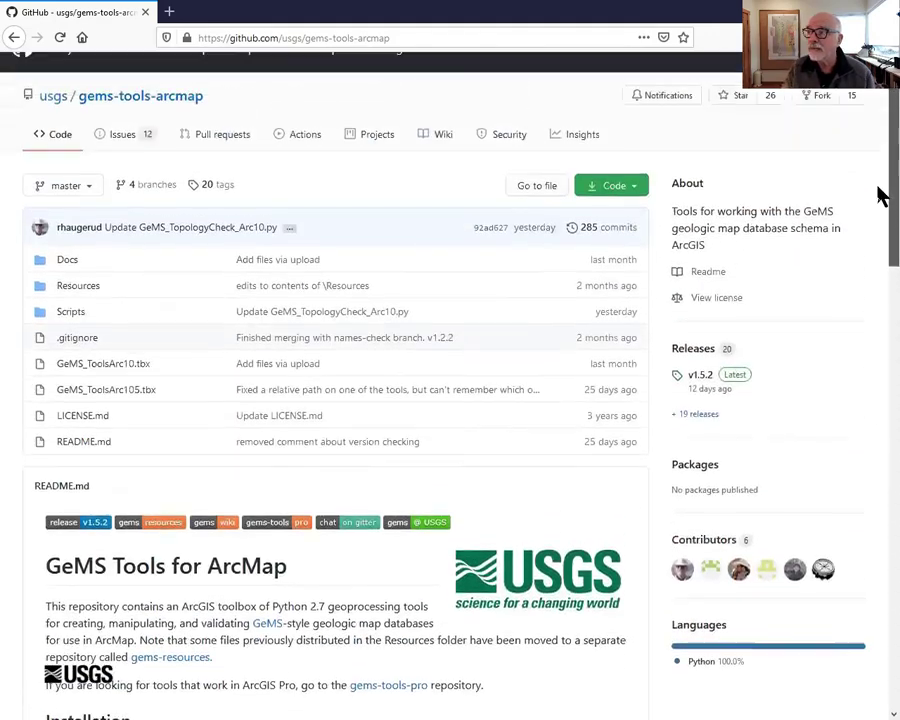
scroll(880, 196, up, 1)
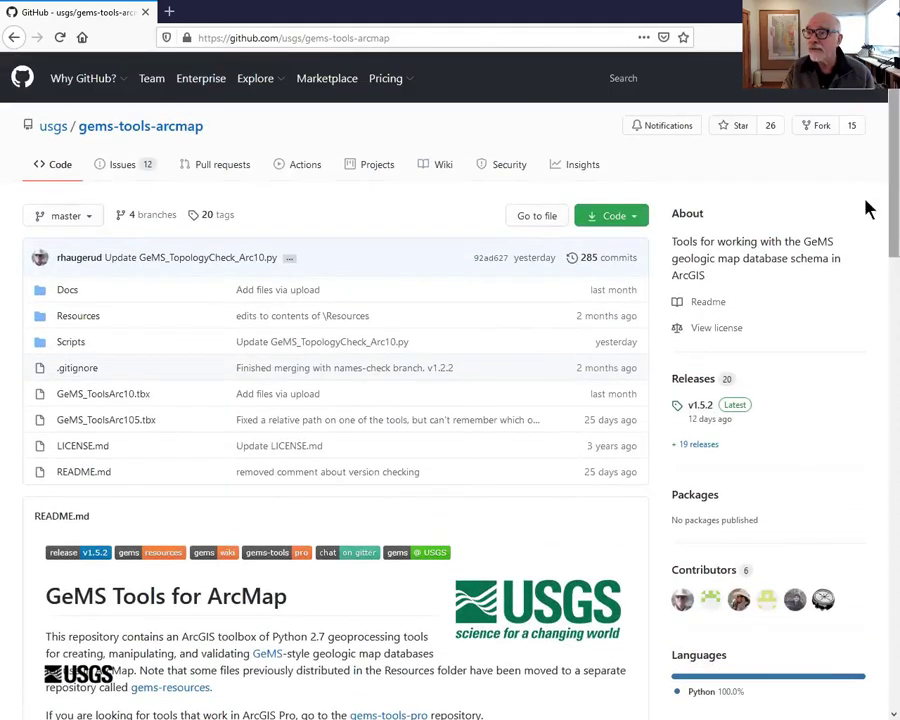
click(443, 166)
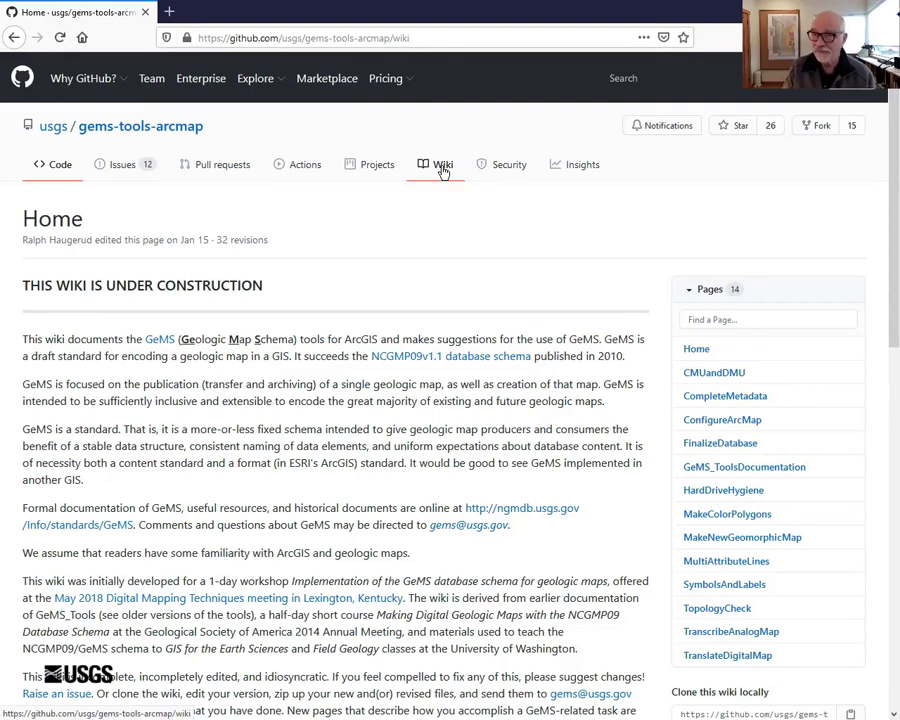
click(14, 37)
mouse_move(83, 78)
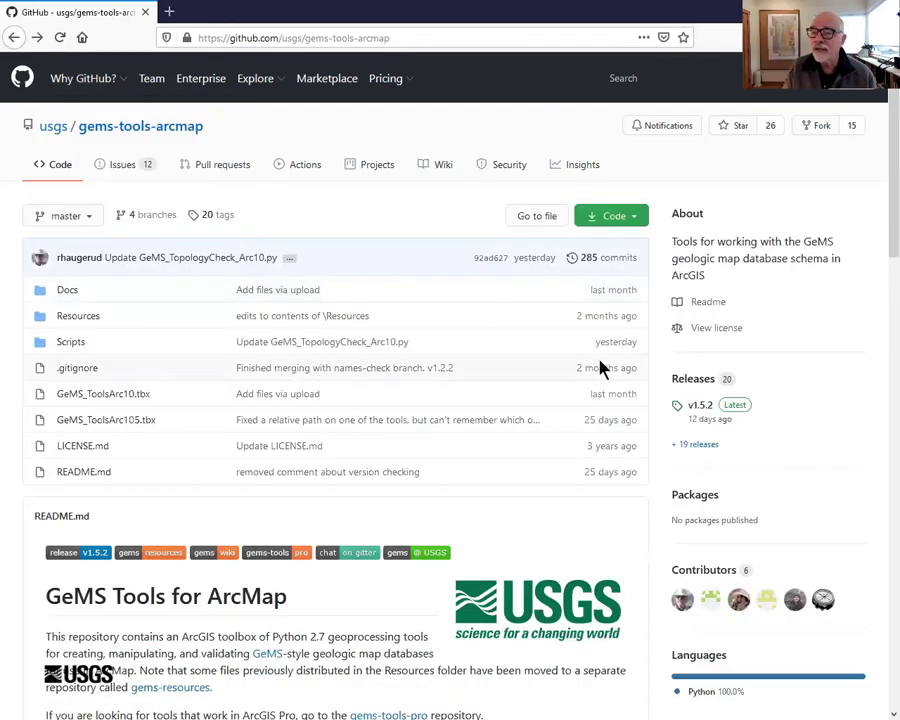
- Download the v1.5.2 release source code as gems-tools-arcmap-1.5.2.zip
click(688, 408)
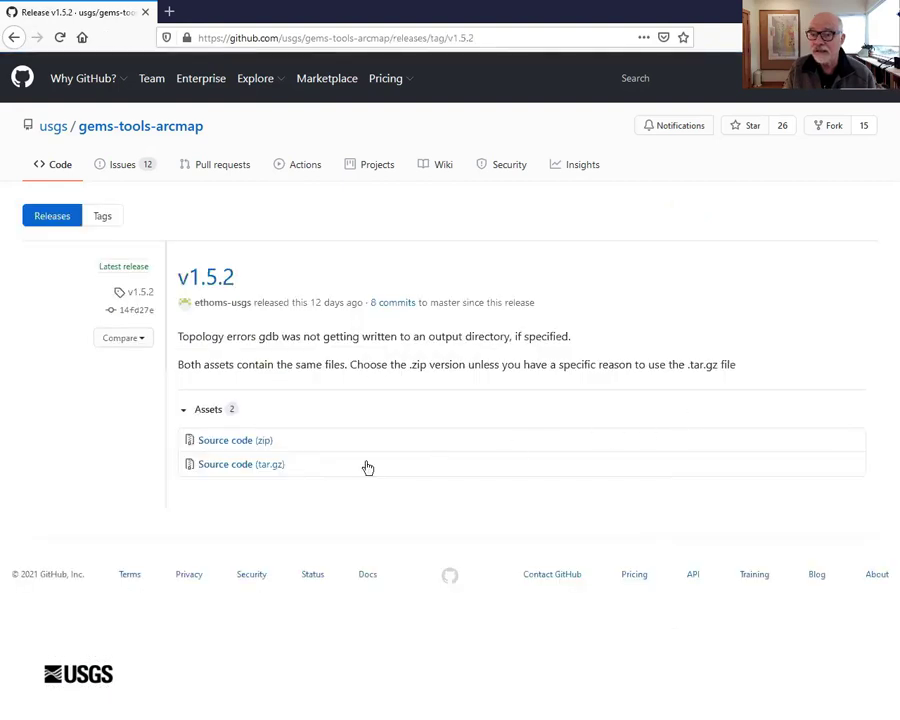
click(229, 446)
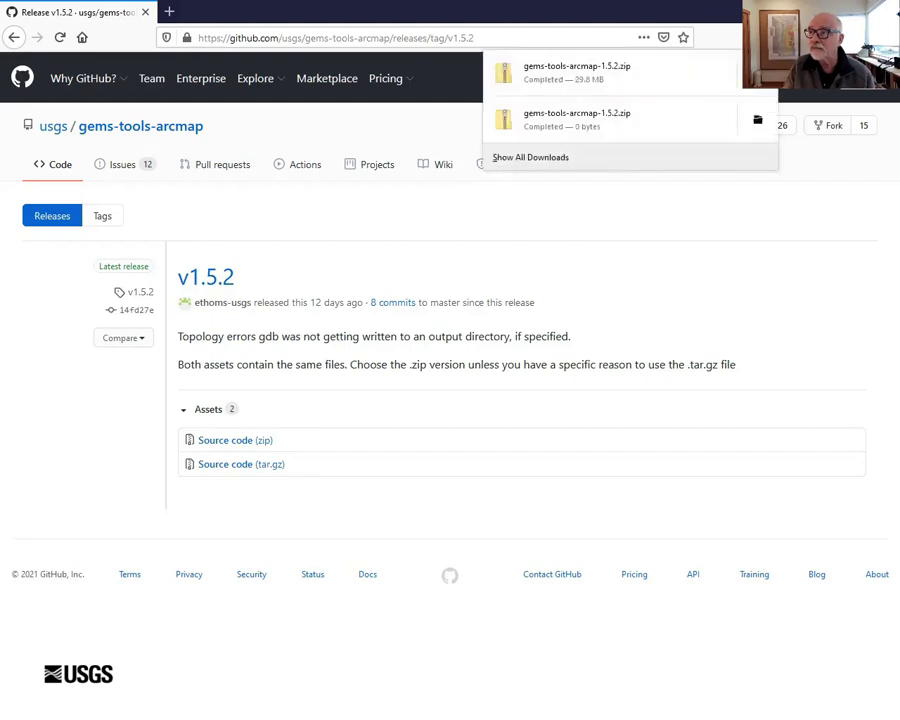
click(676, 212)
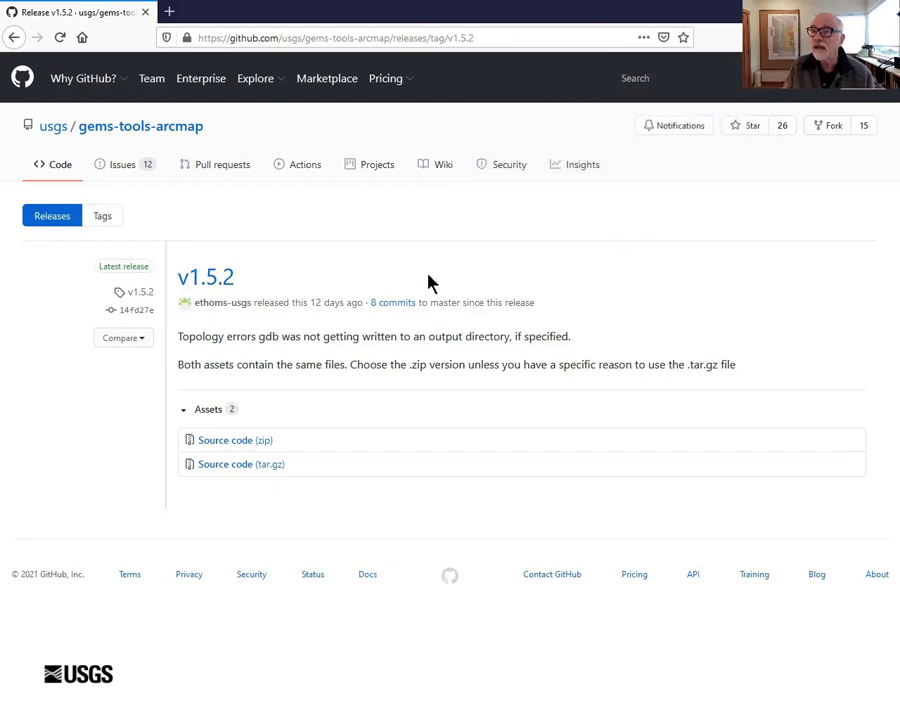
- Show the downloaded gems-tools-arcmap-1.5.2.zip in its Downloads folder
click(731, 40)
right_click(556, 80)
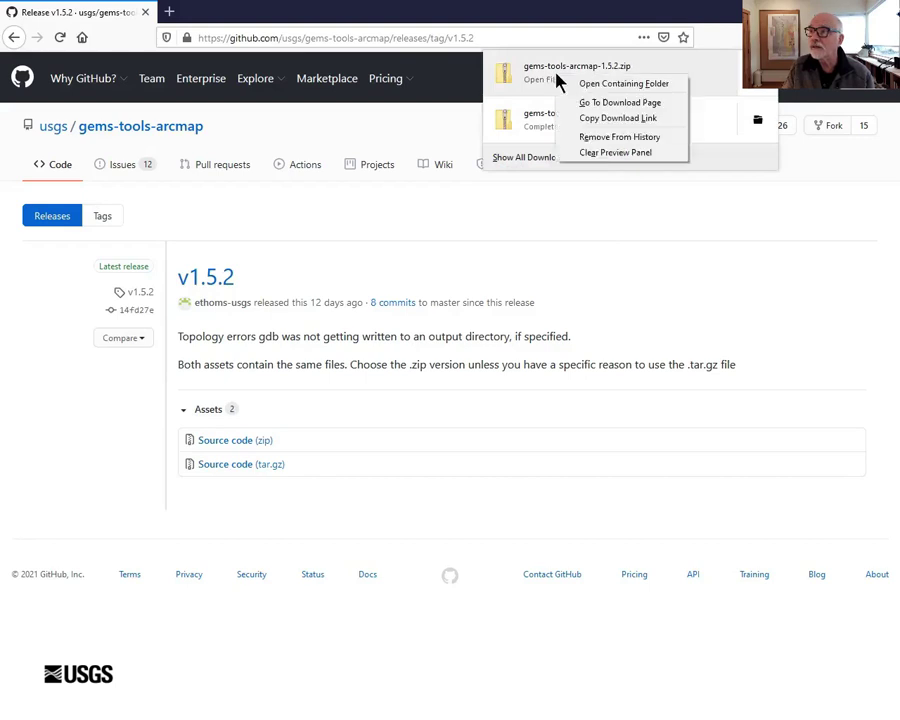
click(576, 85)
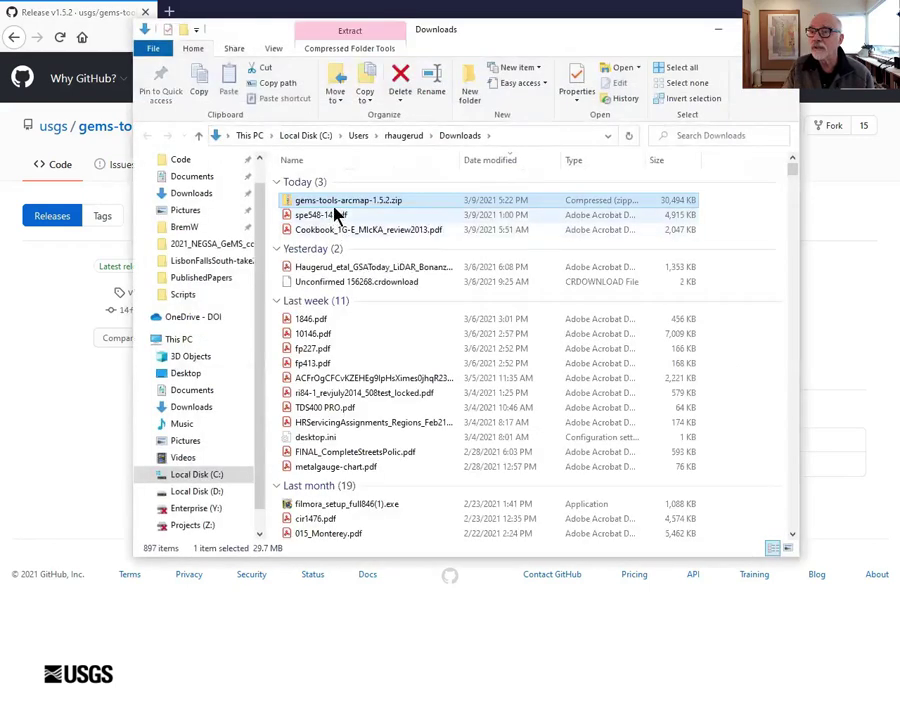
- Move gems-tools-arcmap-1.5.2.zip from Downloads into the Code folder and preview its contents
right_click(337, 203)
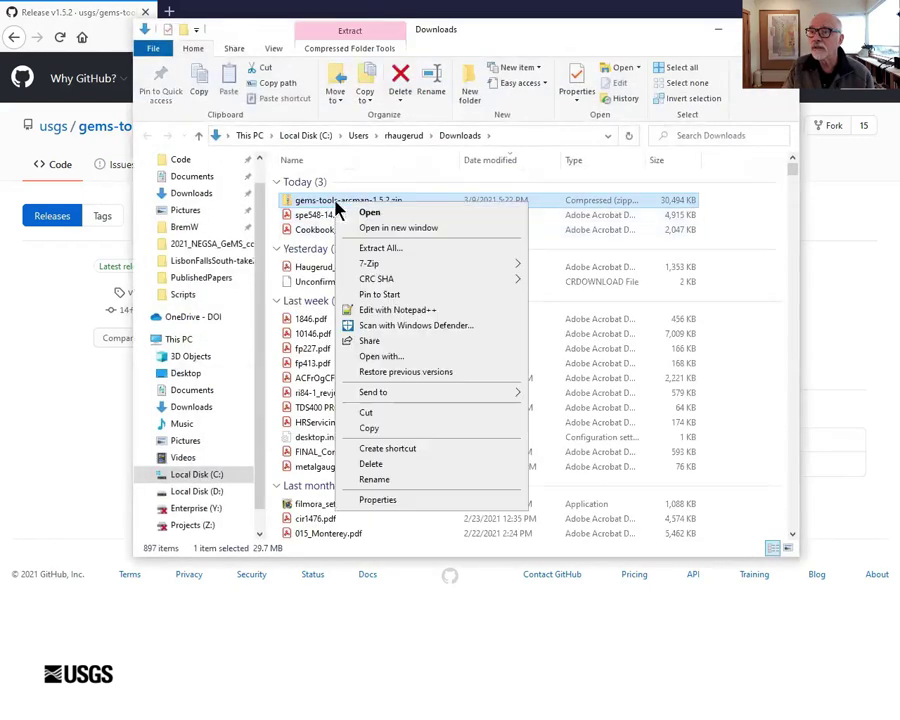
click(366, 414)
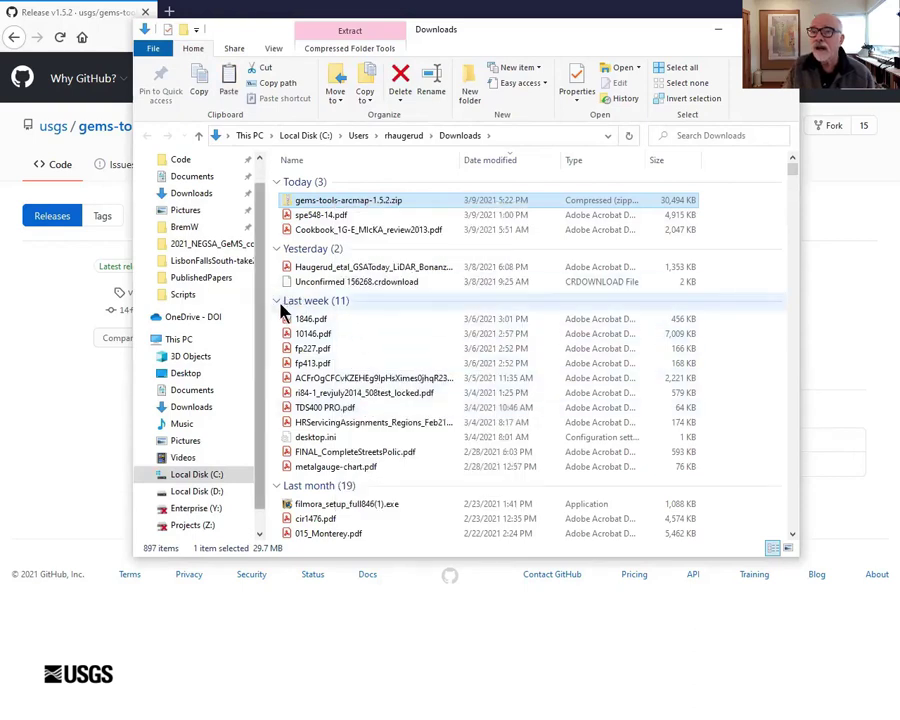
click(182, 162)
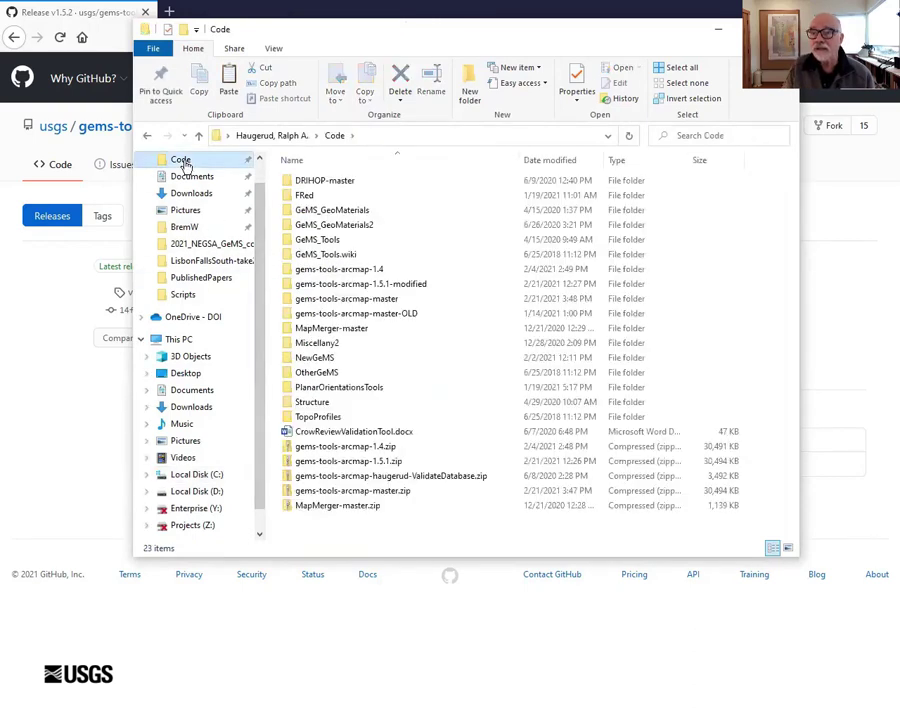
right_click(334, 530)
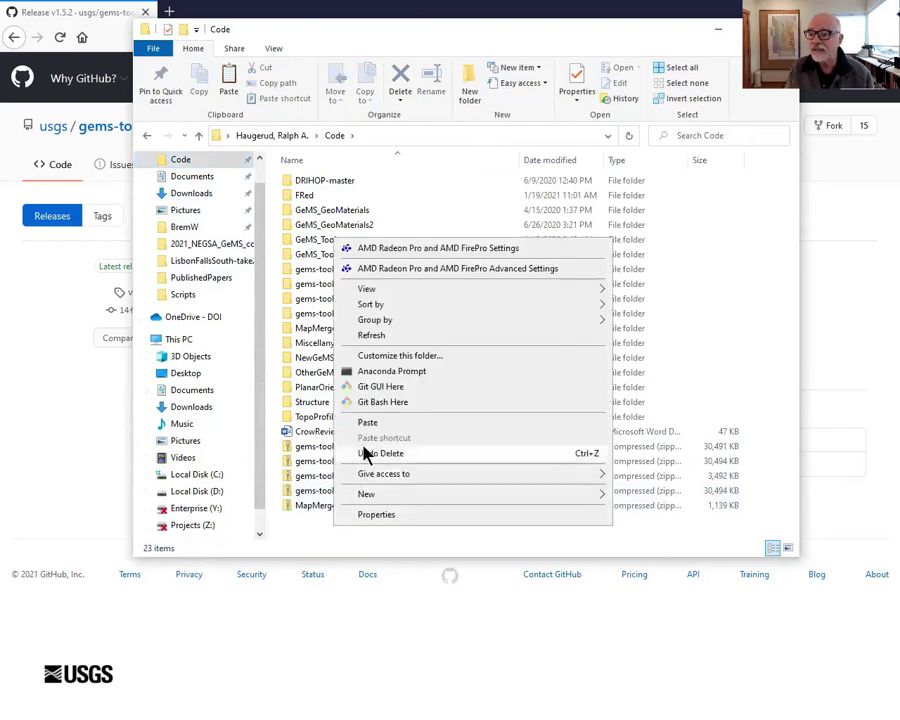
click(367, 422)
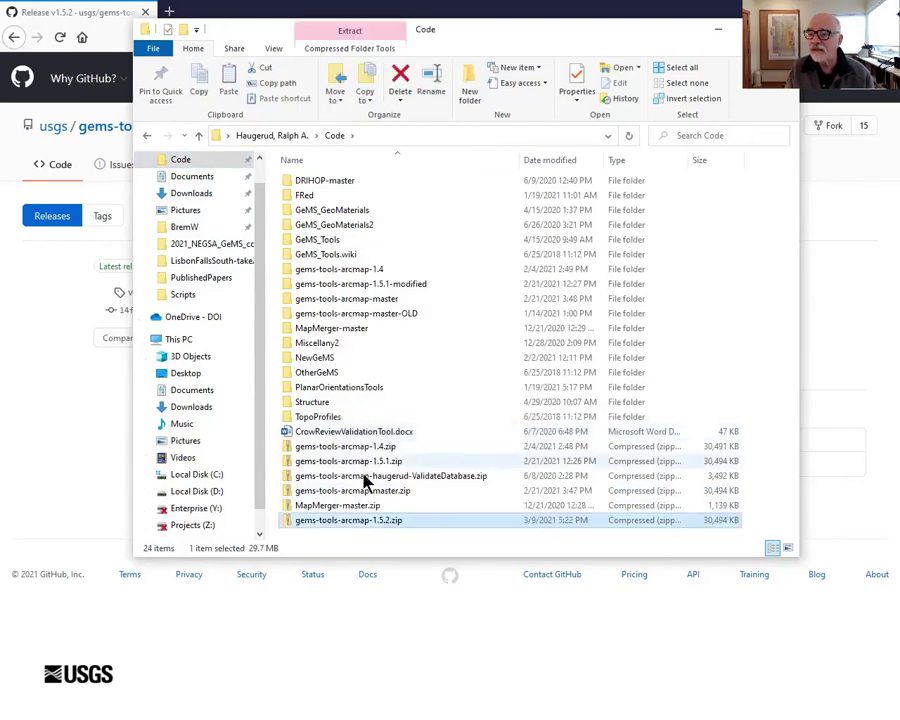
double_click(363, 522)
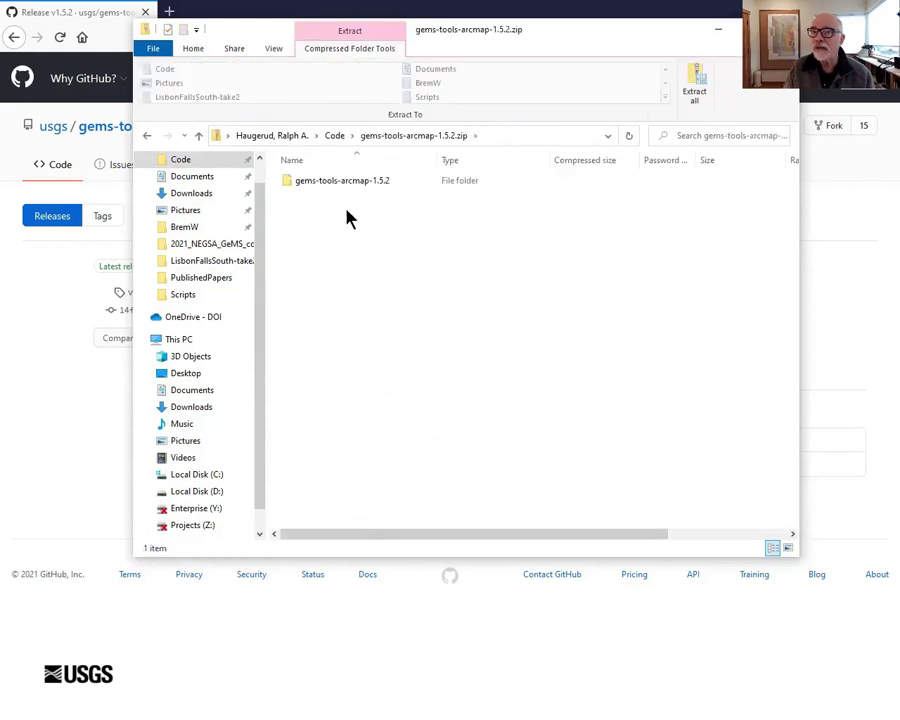
click(147, 135)
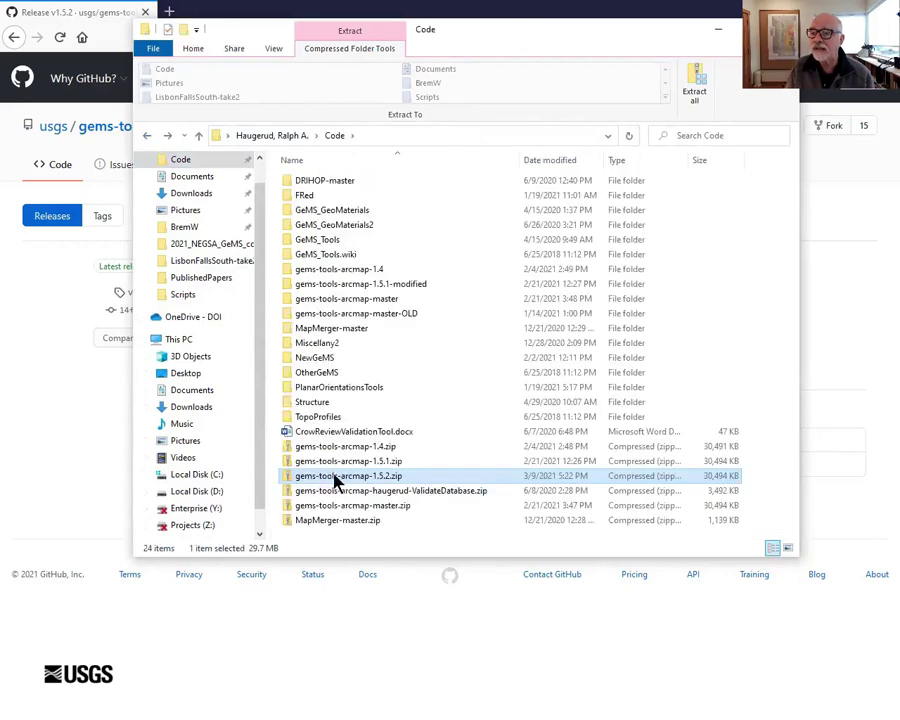
- Extract the zip into the Code folder, then advance the slide show to the GeMS standard slide
right_click(336, 478)
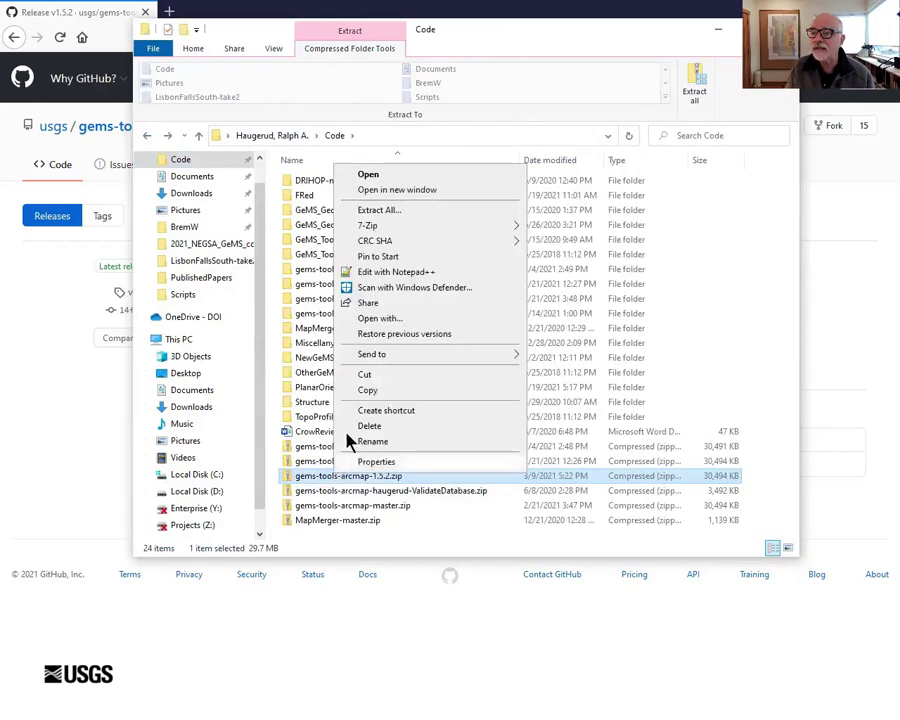
click(376, 211)
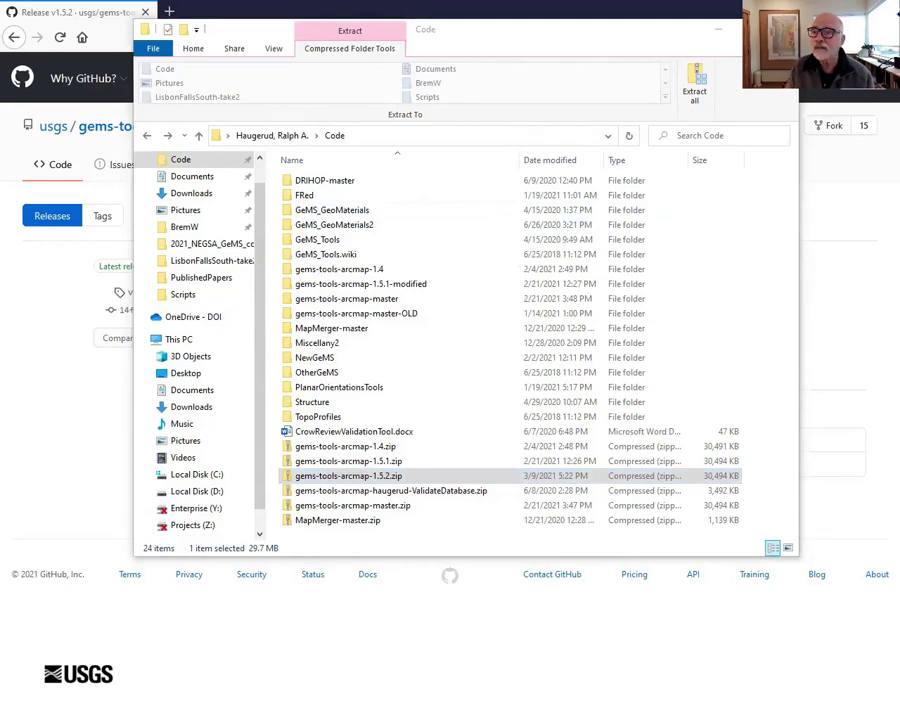
click(362, 260)
key(BackSpace)
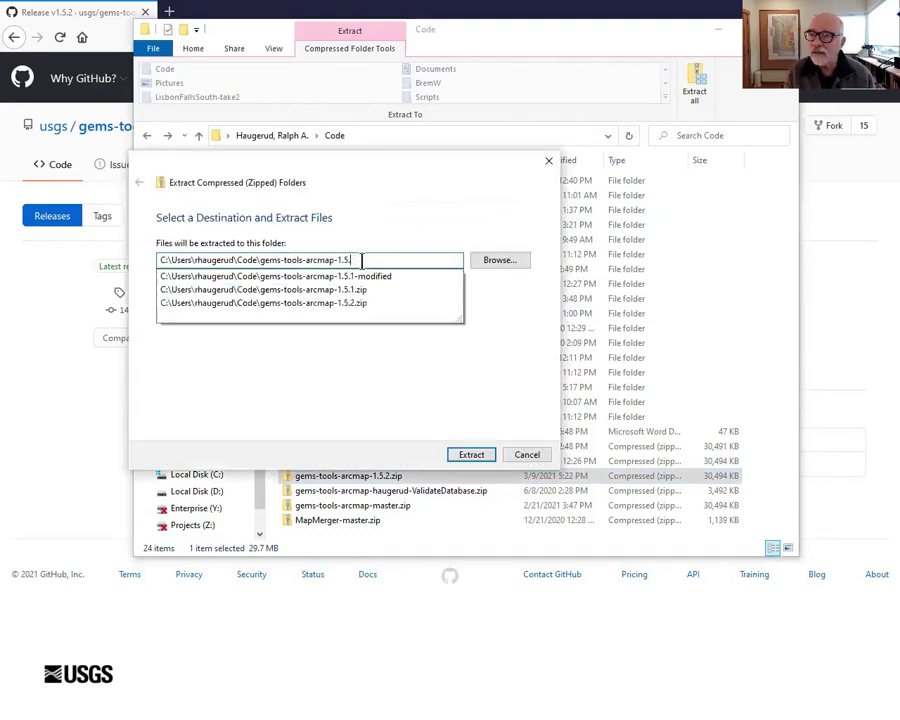
key(BackSpace)
key(BackSpace)
key(BackSpace)
key(BackSpace)
key(BackSpace)
key(BackSpace)
key(BackSpace)
key(BackSpace)
key(BackSpace)
key(BackSpace)
key(BackSpace)
key(BackSpace)
key(BackSpace)
key(BackSpace)
key(BackSpace)
key(BackSpace)
key(BackSpace)
key(BackSpace)
key(BackSpace)
key(BackSpace)
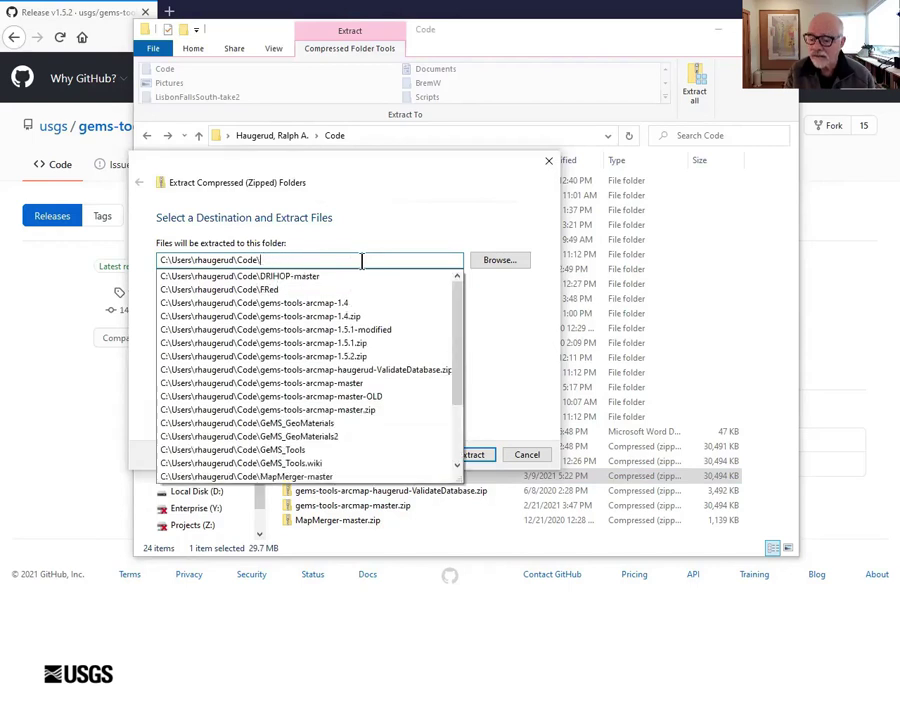
key(Return)
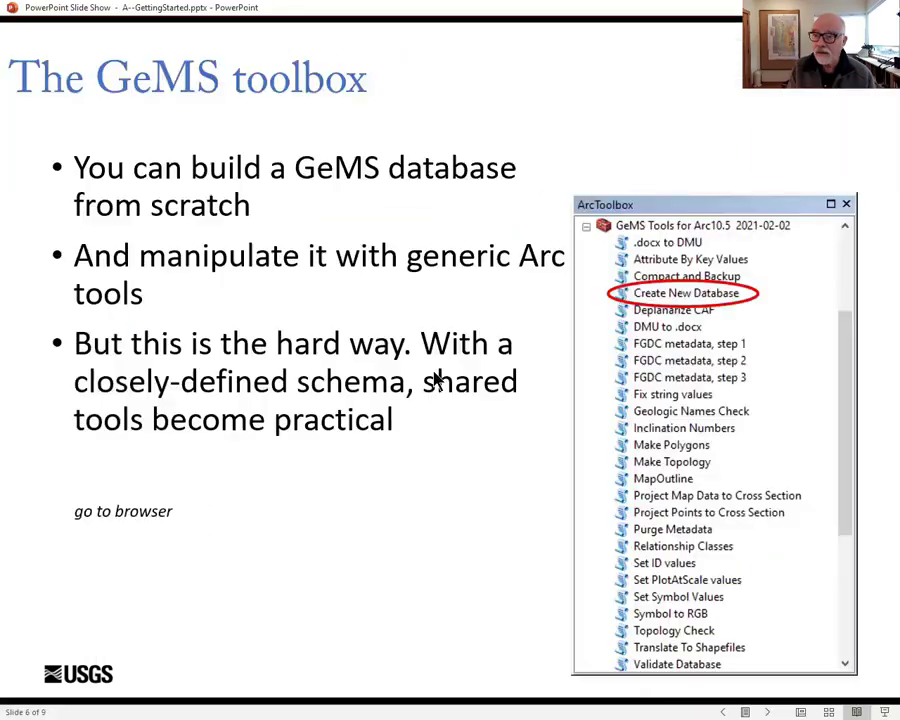
click(434, 378)
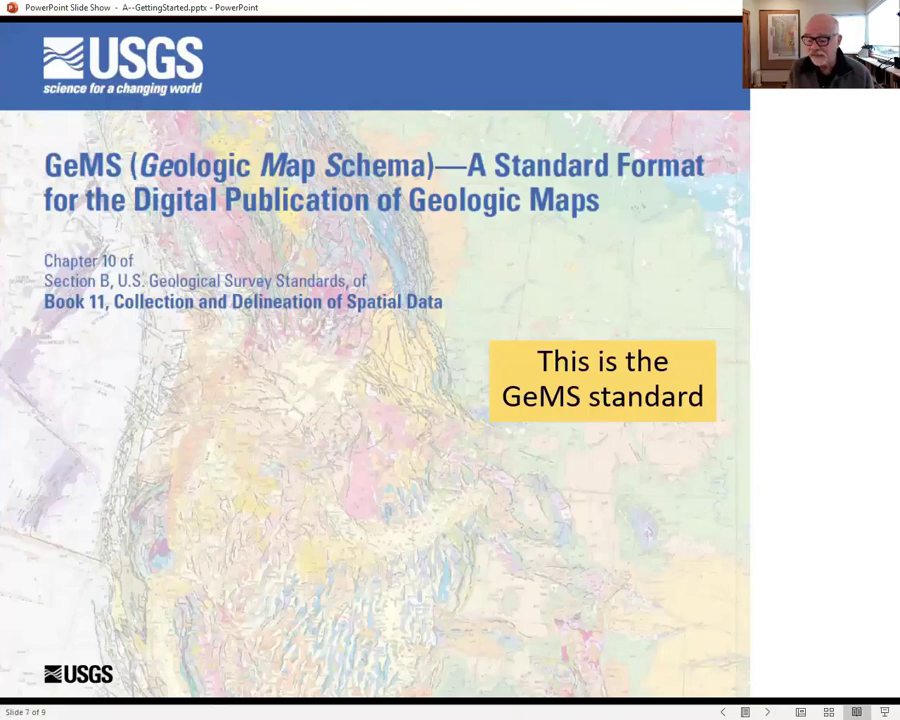
- Play slide 7's builds comparing GeMS Tools with the GeMS standard and Validate Database
key(Right)
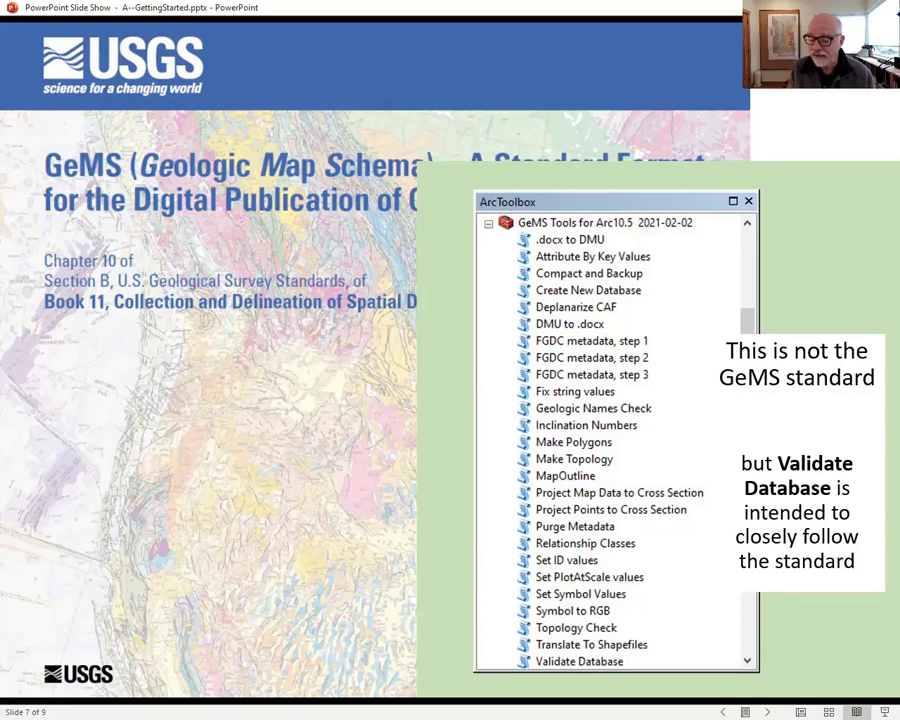
key(Right)
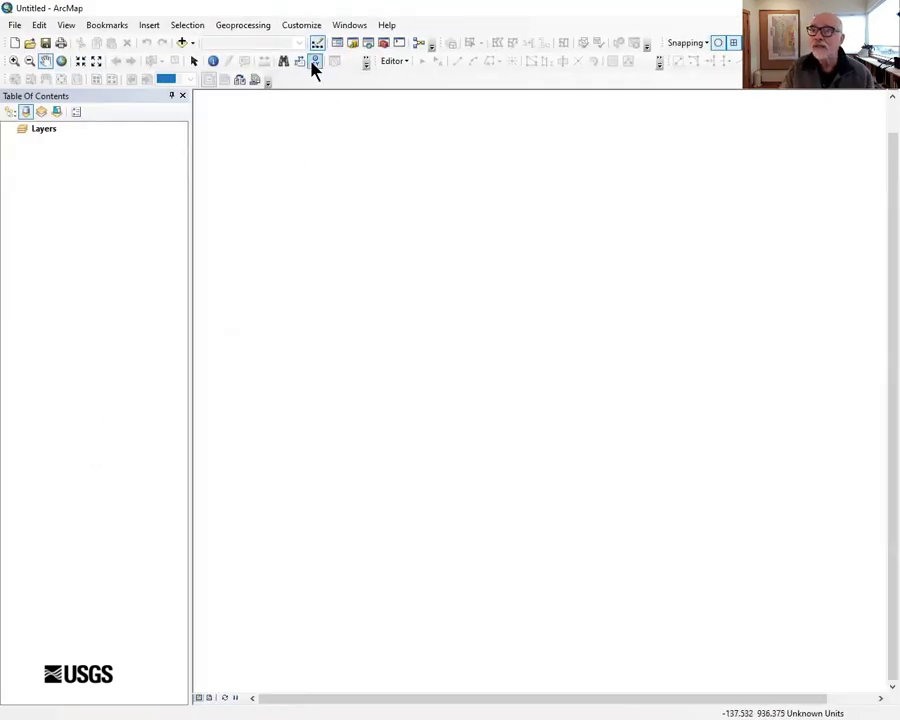
- Make relative paths the default for new maps in ArcMap Options
click(305, 26)
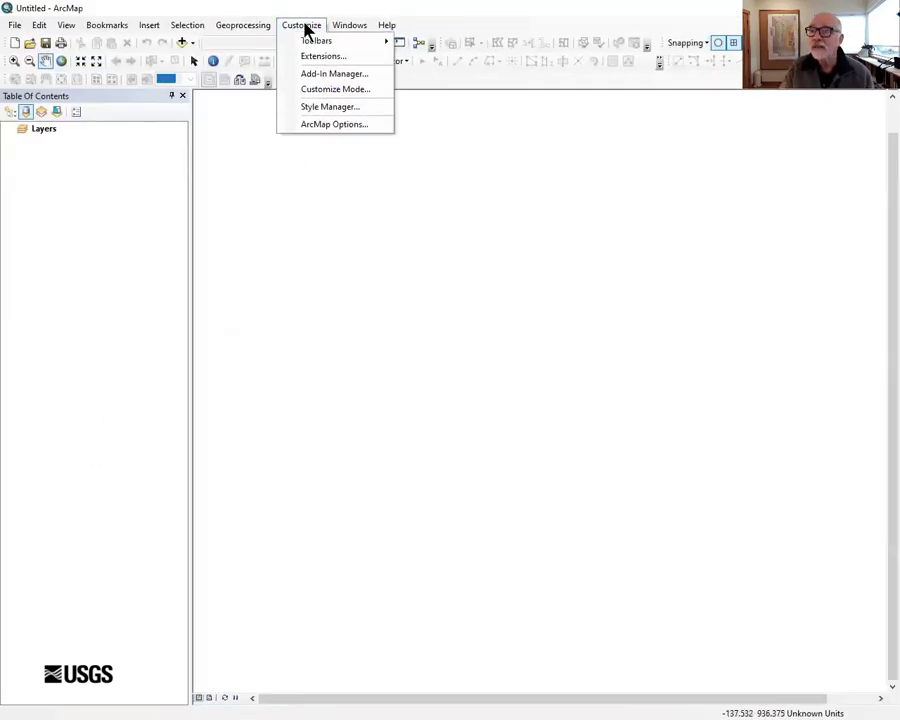
click(330, 124)
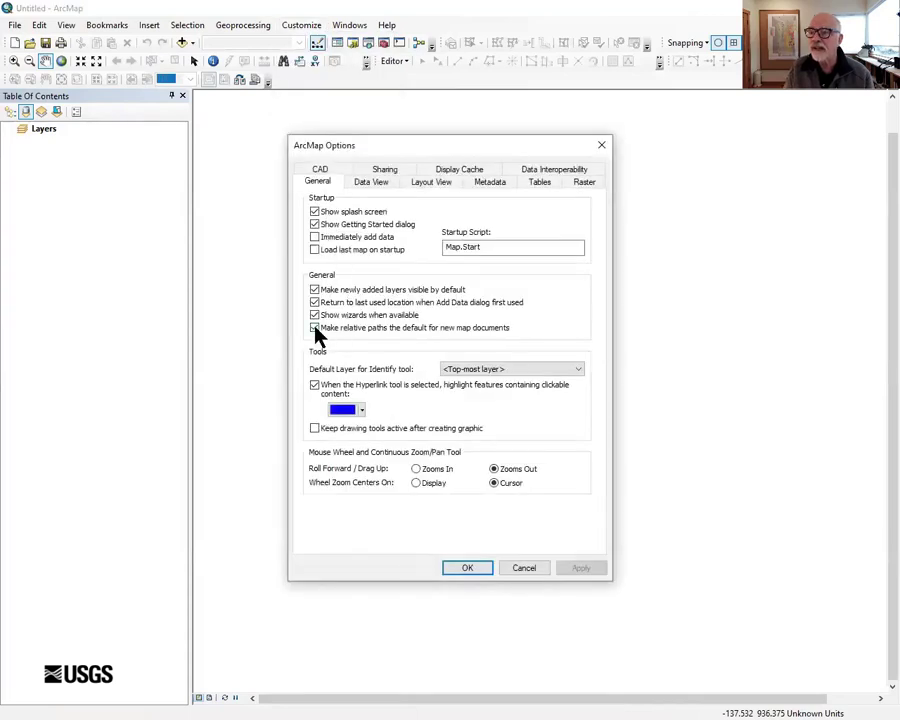
click(315, 330)
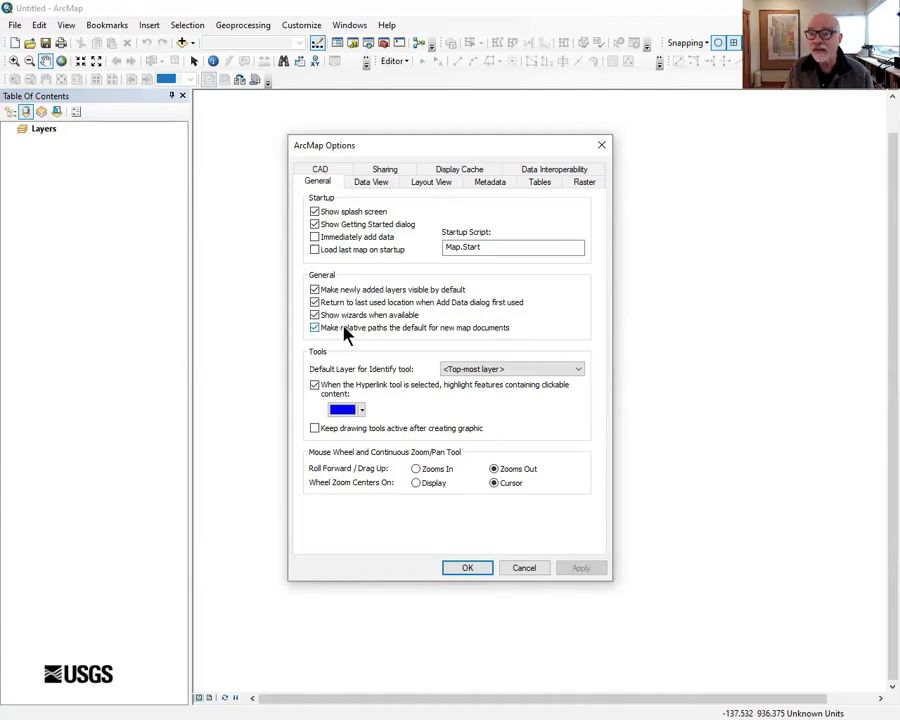
click(470, 568)
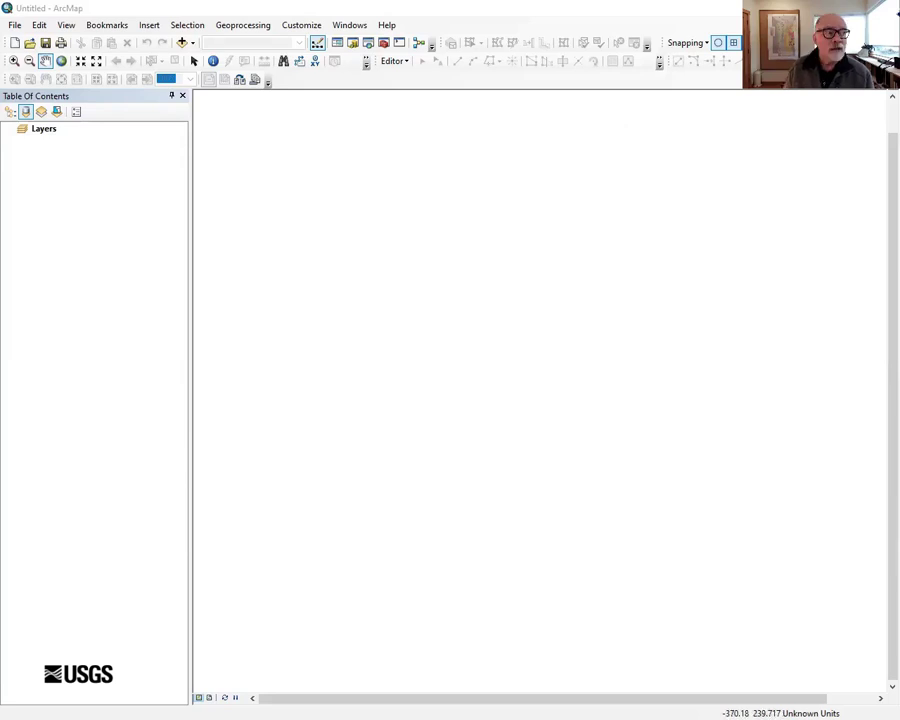
- Turn off the Layout toolbar and review the remaining enabled toolbars
click(305, 27)
mouse_move(309, 43)
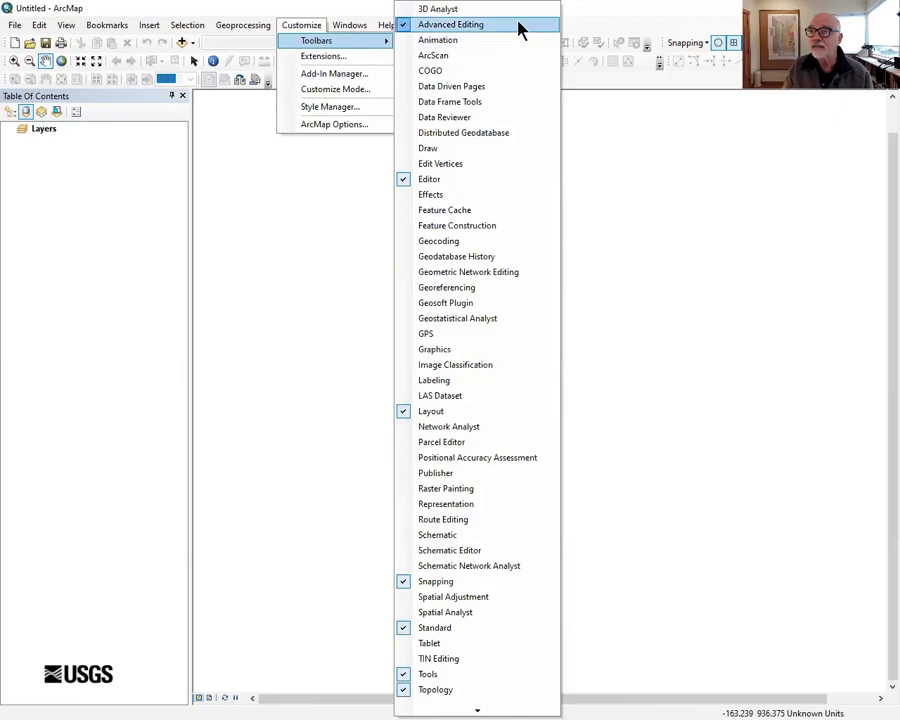
click(428, 411)
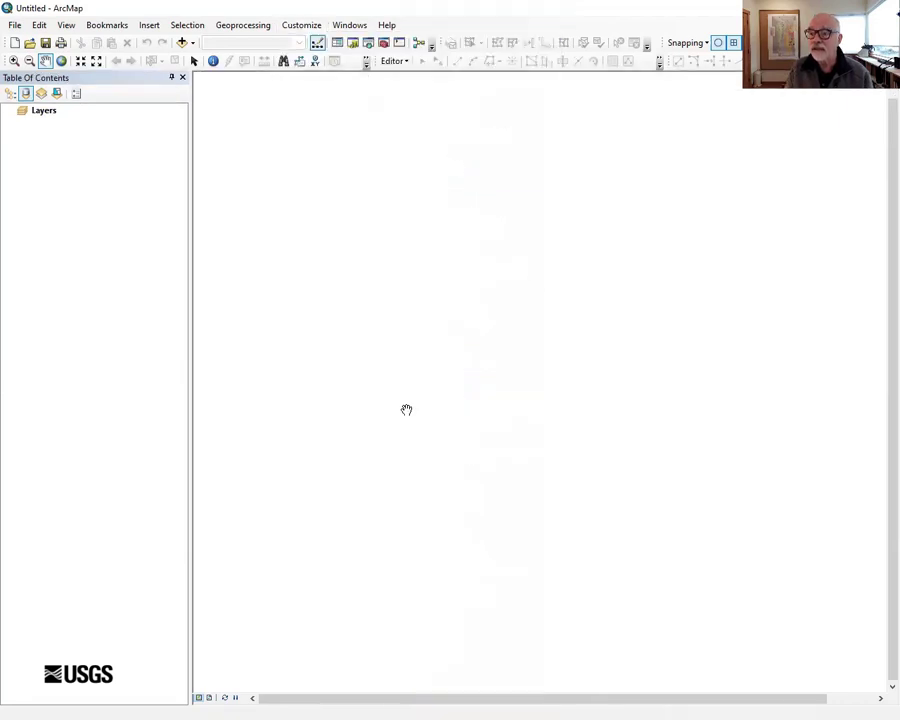
click(303, 26)
mouse_move(340, 42)
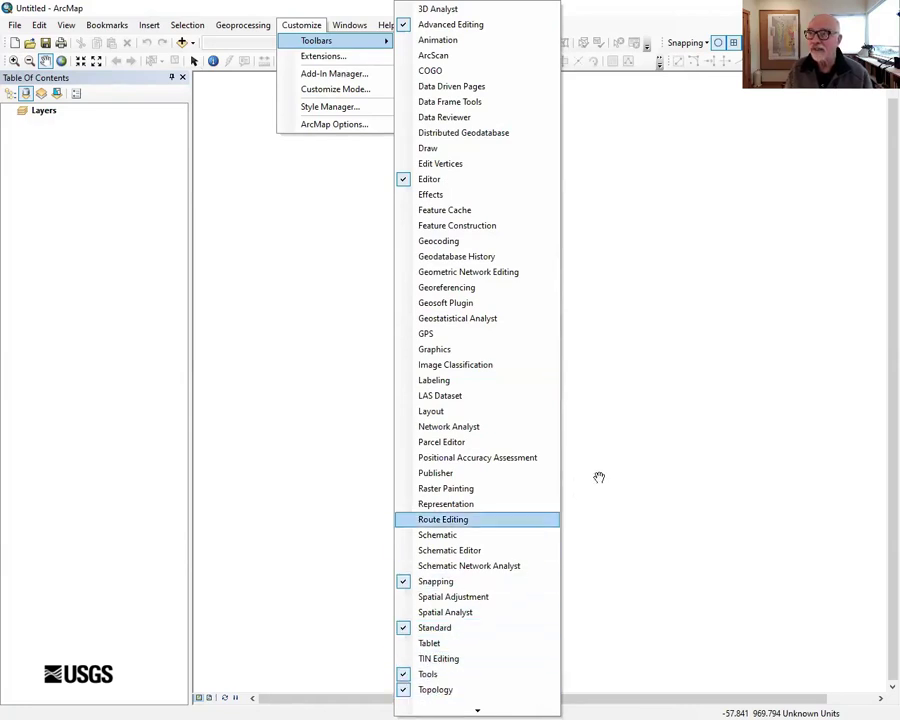
click(628, 438)
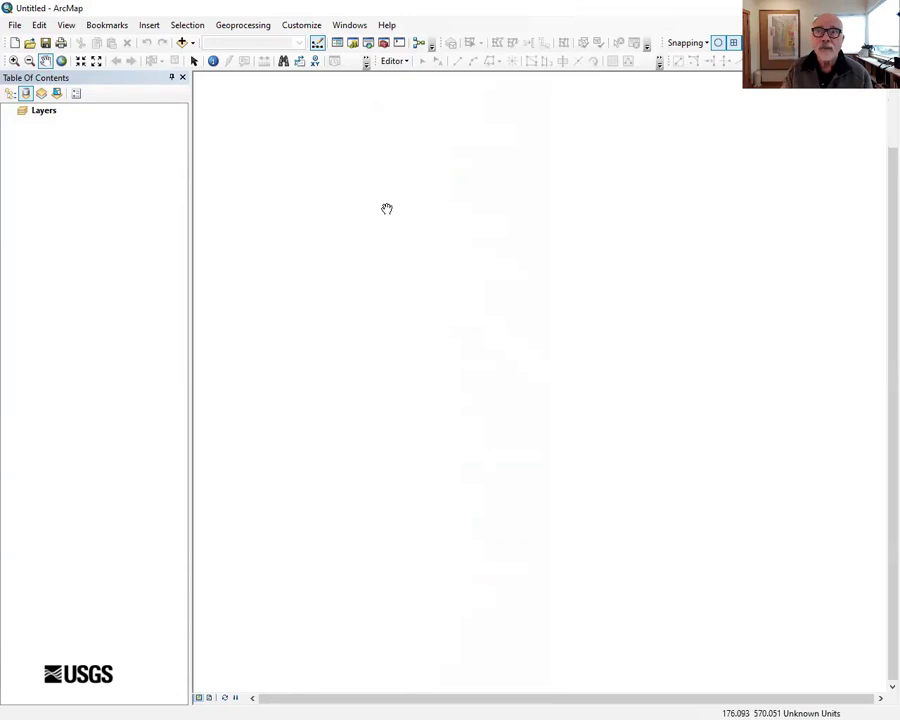
click(305, 27)
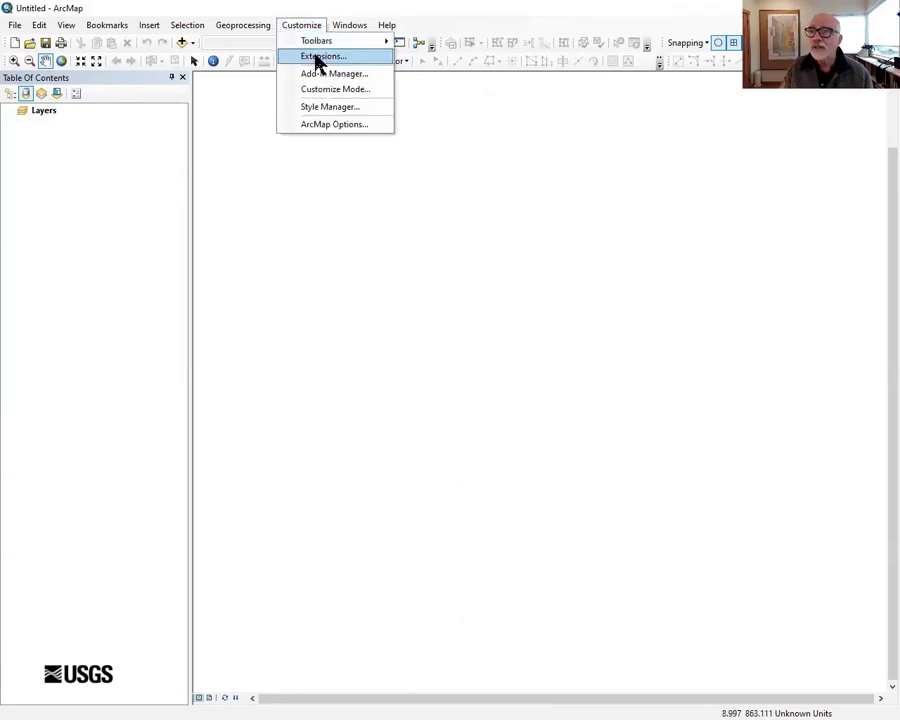
- Verify the 3D and Spatial Analyst extensions are on, and set a 20-pixel sticky move tolerance
click(315, 57)
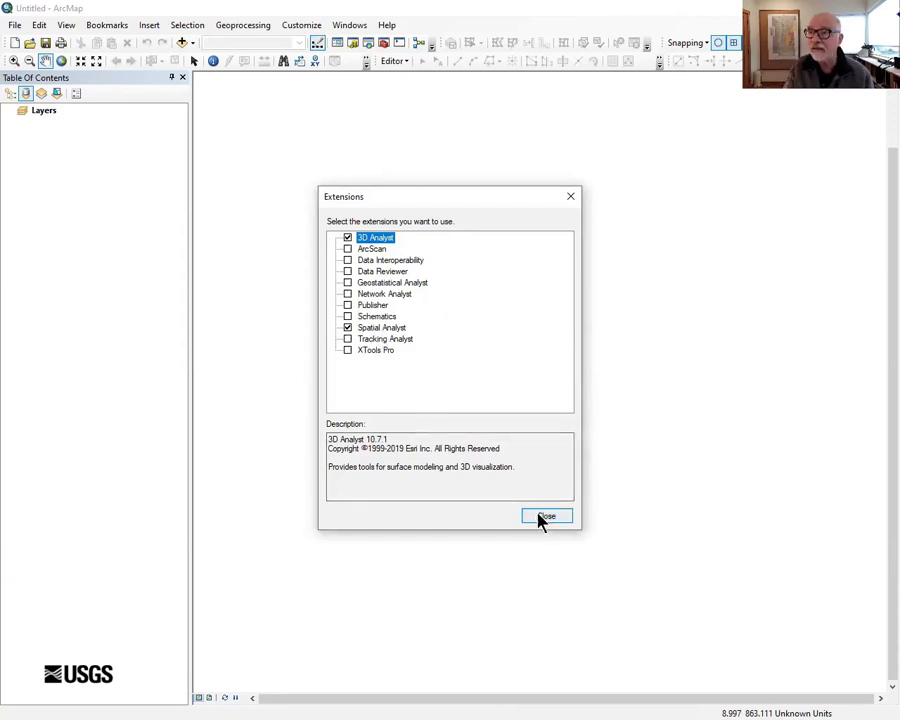
click(540, 518)
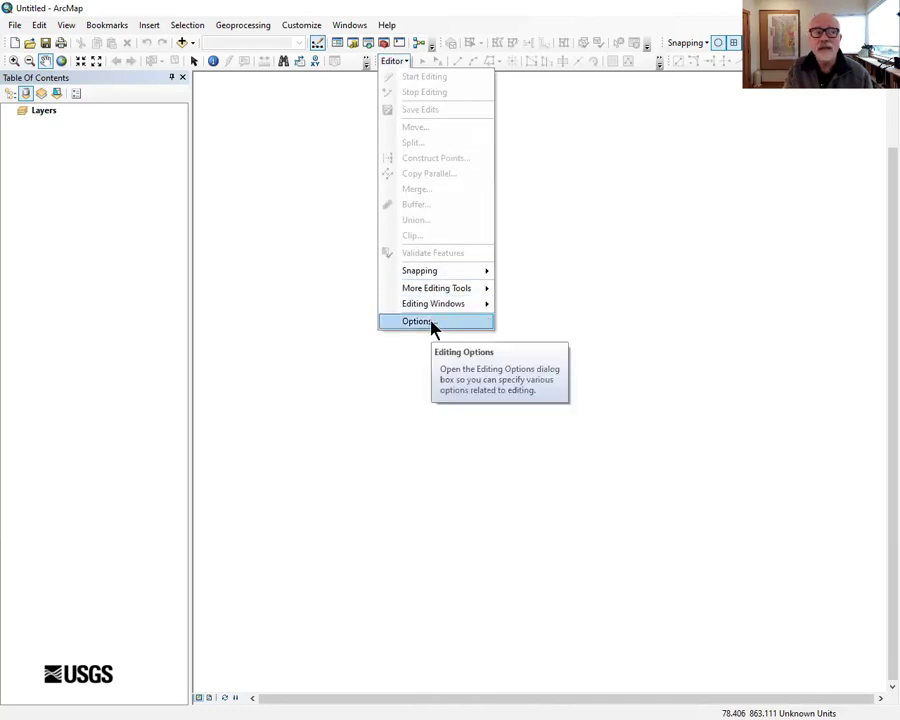
click(432, 322)
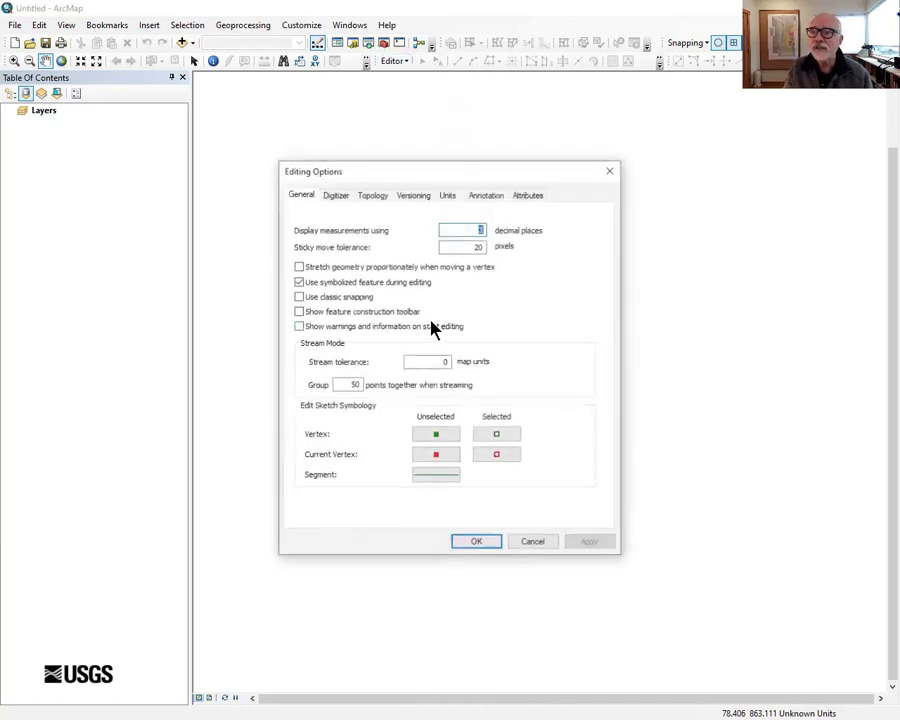
double_click(480, 246)
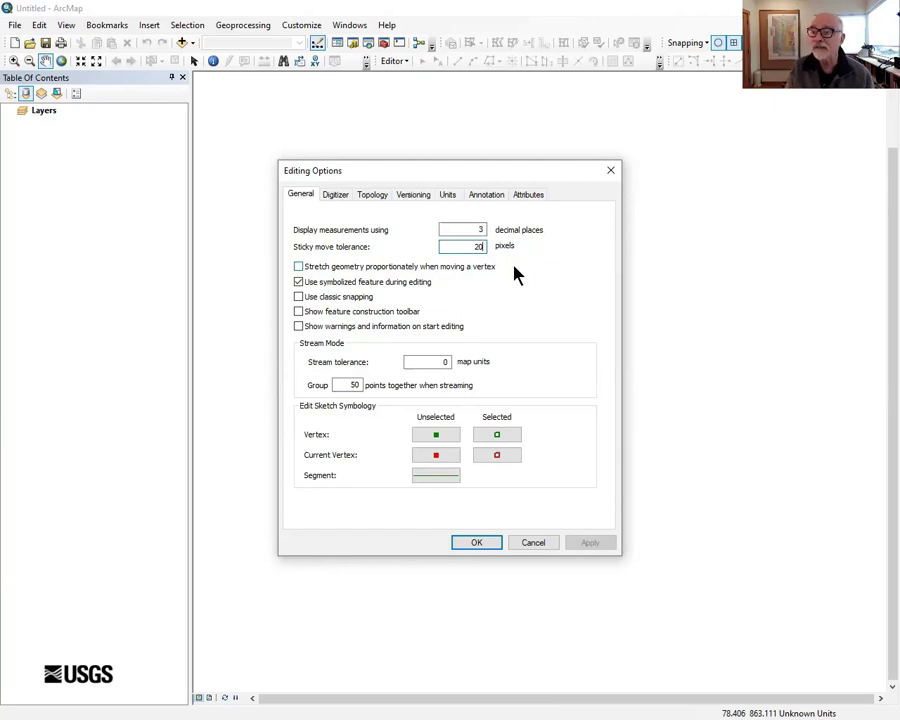
click(476, 543)
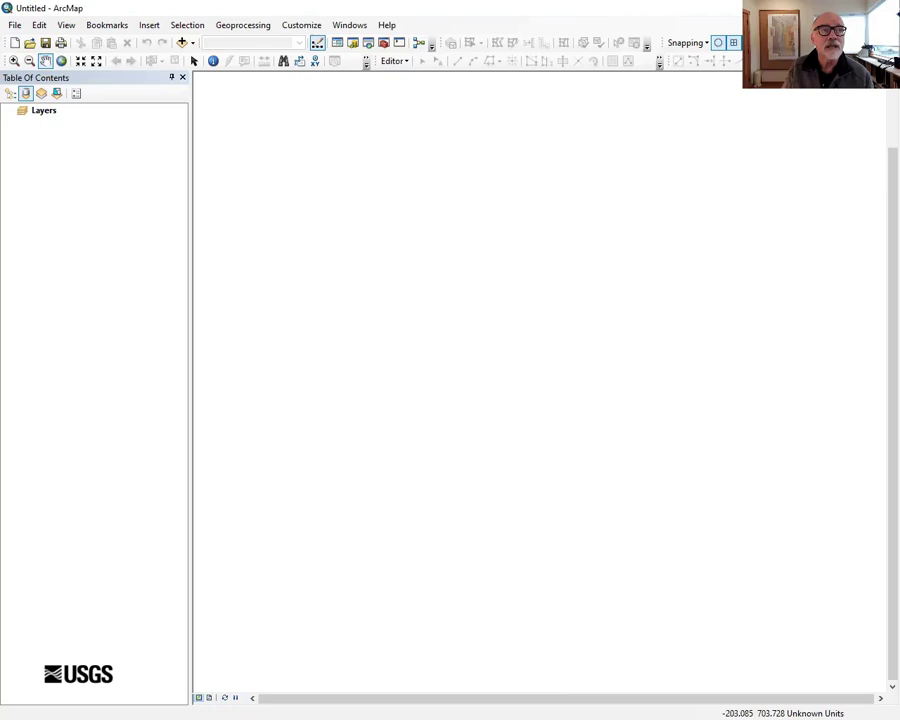
- Float ArcToolbox over the map and add GeMS_ToolsArc105.tbx from Code\gems-tools-arcmap-1.5.2
drag(60, 77, 698, 184)
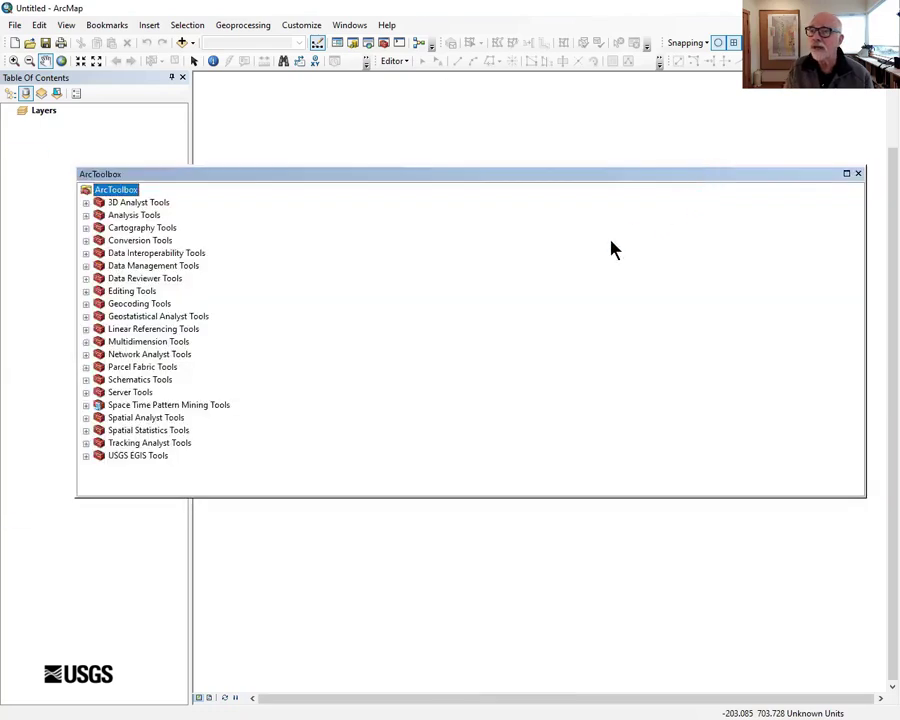
right_click(558, 306)
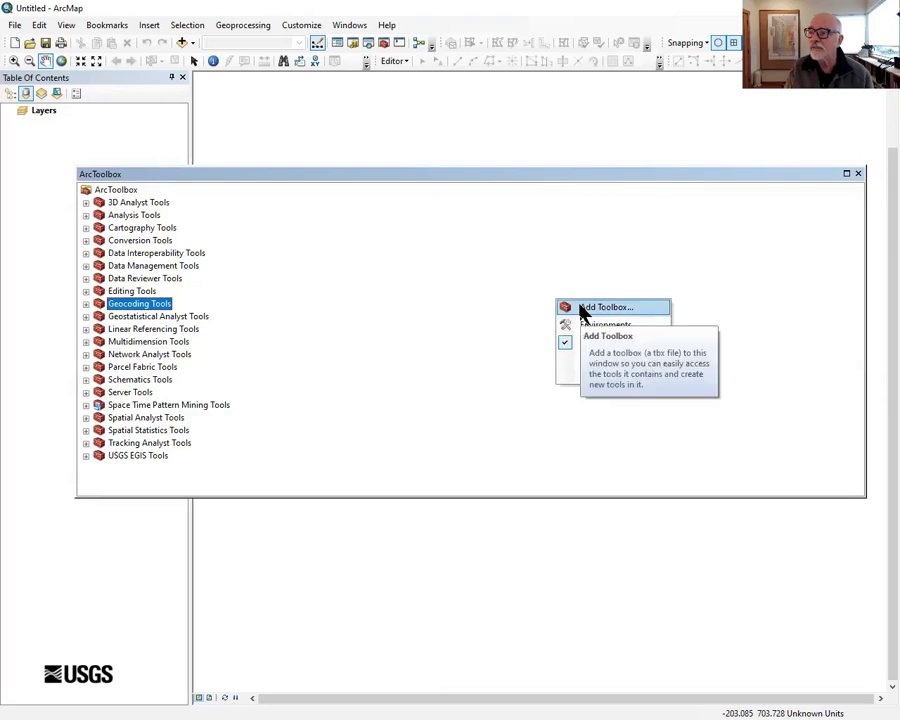
click(600, 307)
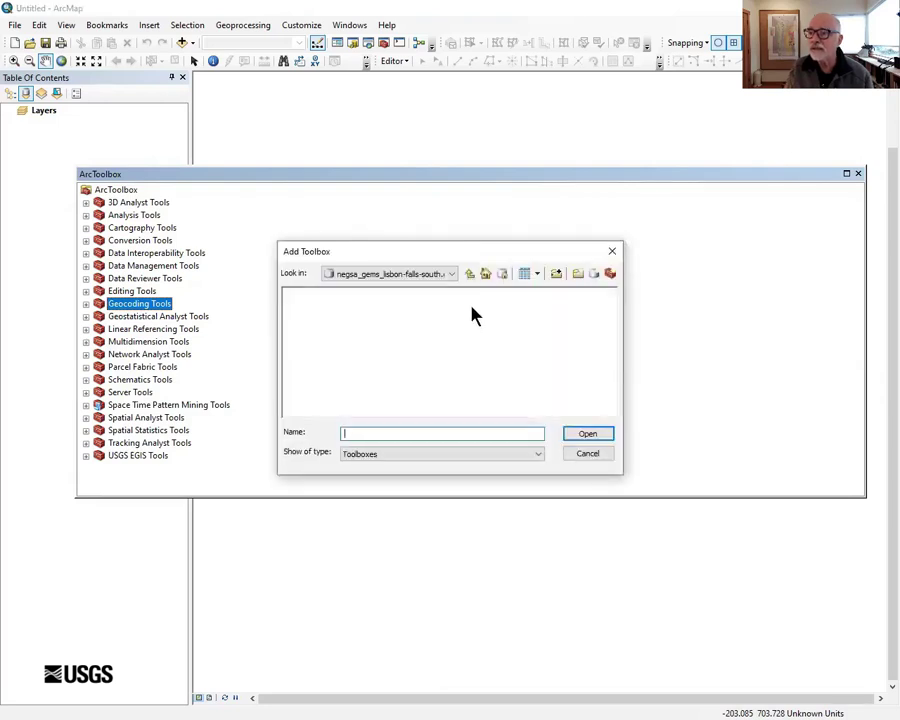
click(453, 277)
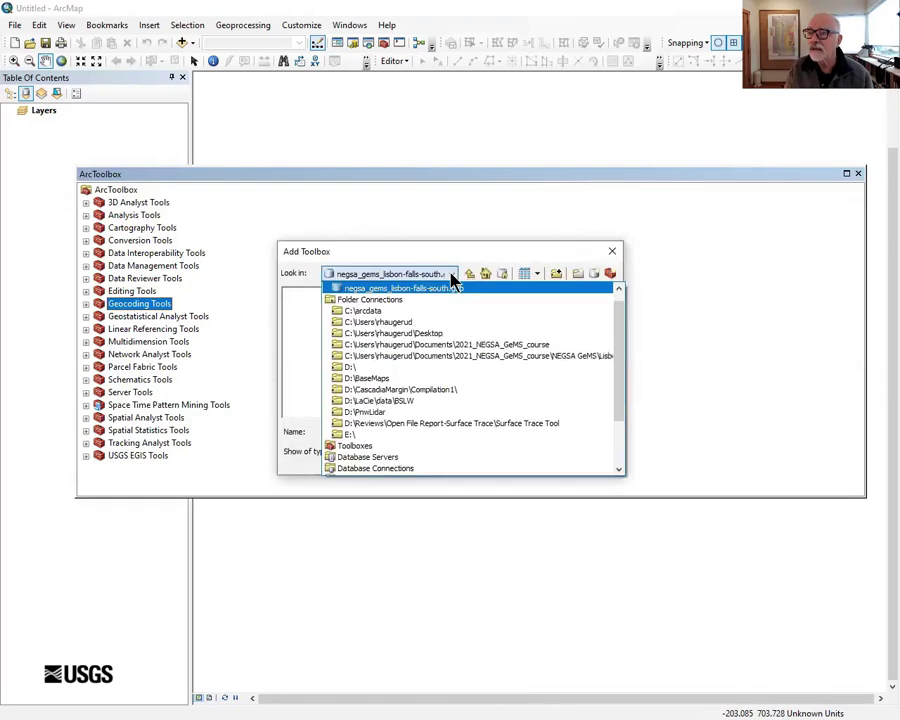
click(409, 322)
double_click(308, 366)
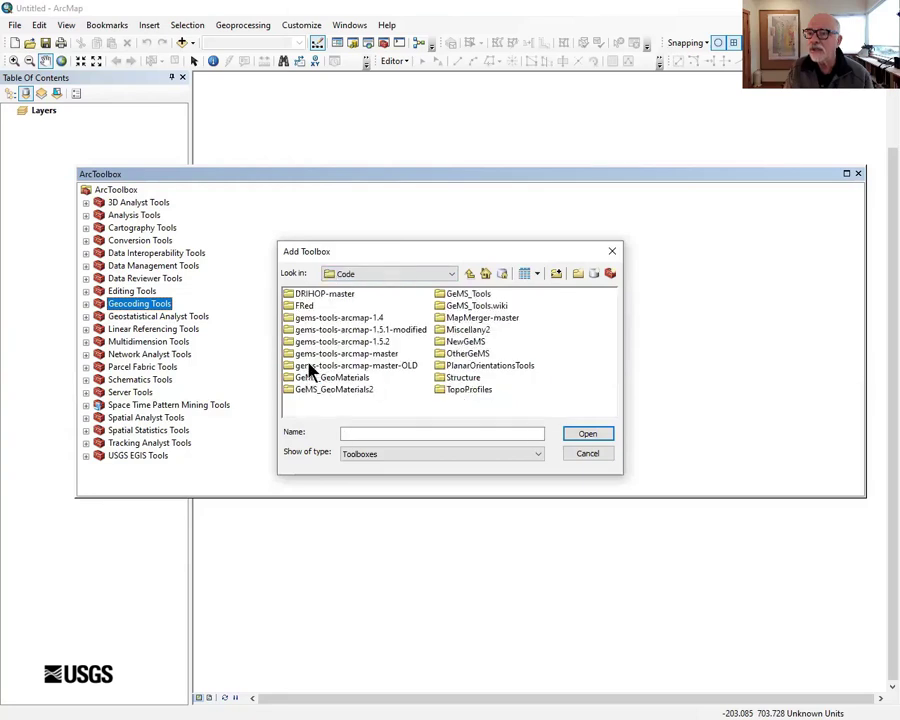
double_click(372, 342)
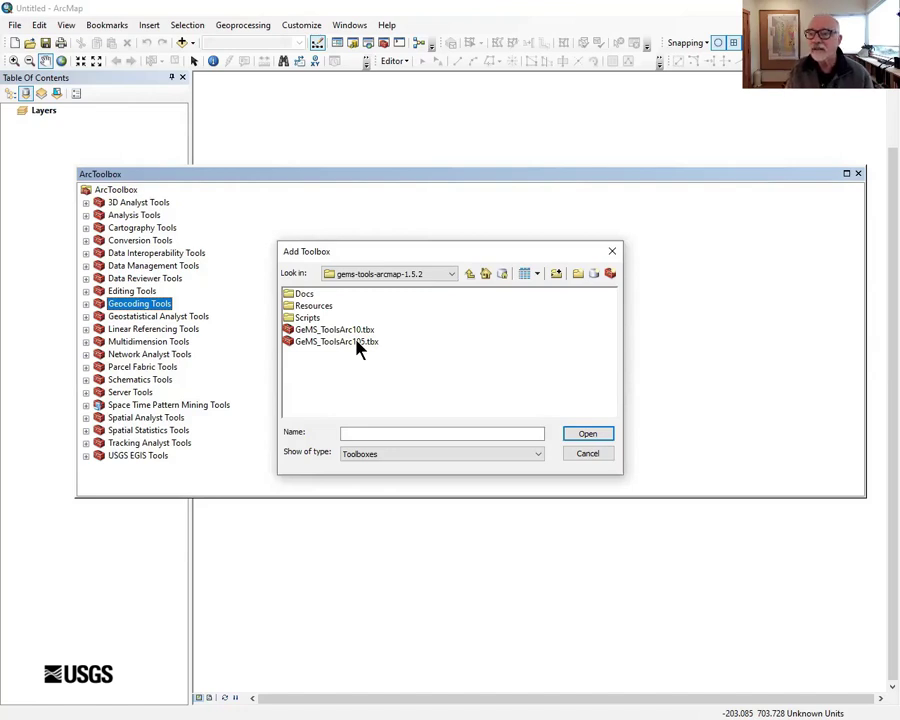
click(356, 341)
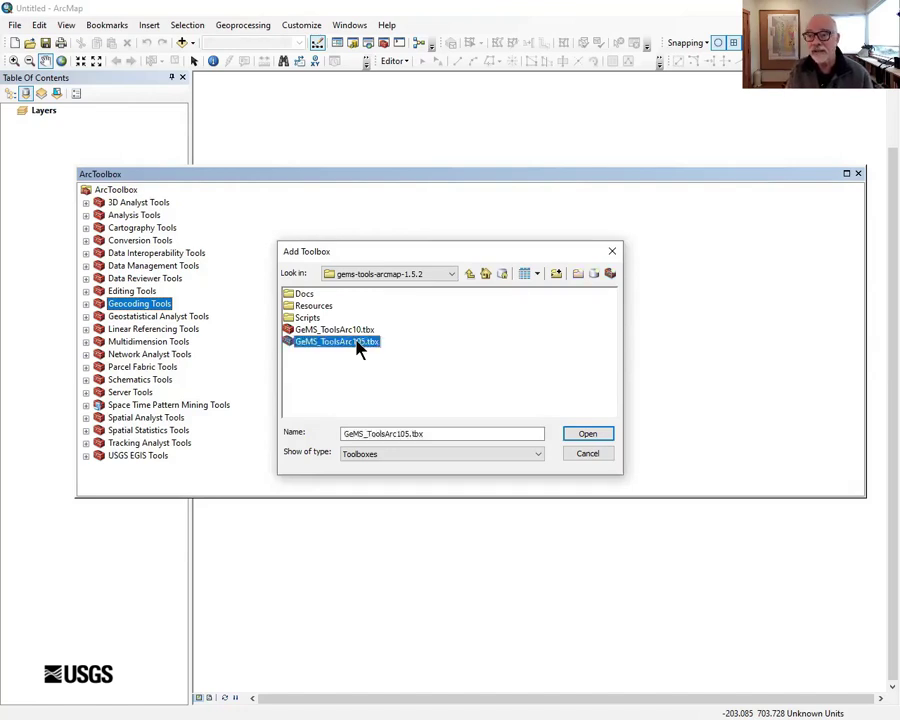
click(574, 435)
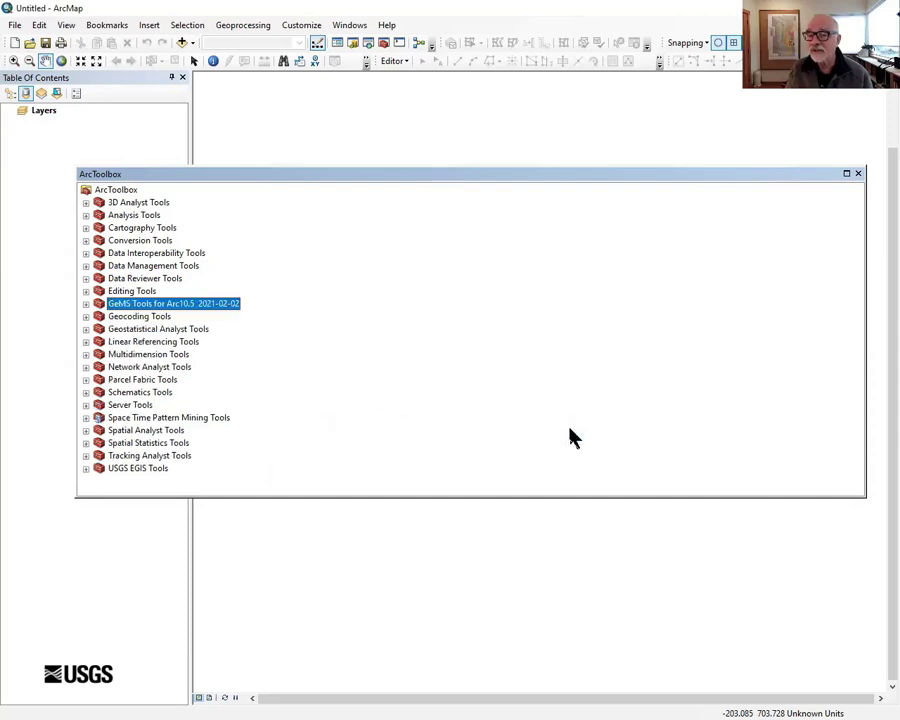
- Check the GeMS toolbox's tools, save ArcToolbox settings to default, and narrow the ArcToolbox window
click(86, 303)
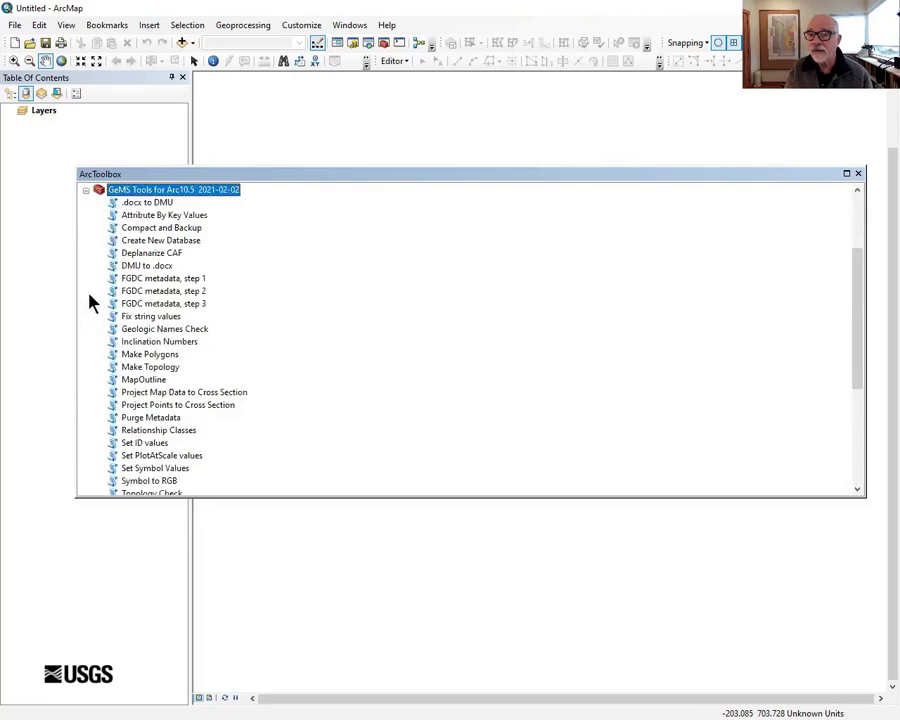
click(86, 190)
right_click(559, 345)
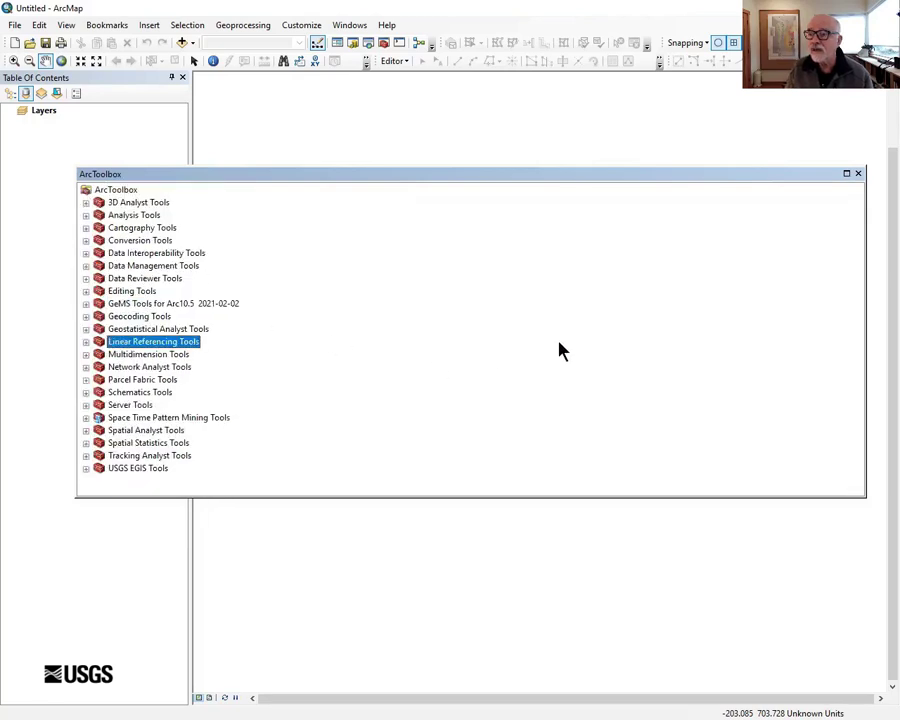
mouse_move(589, 406)
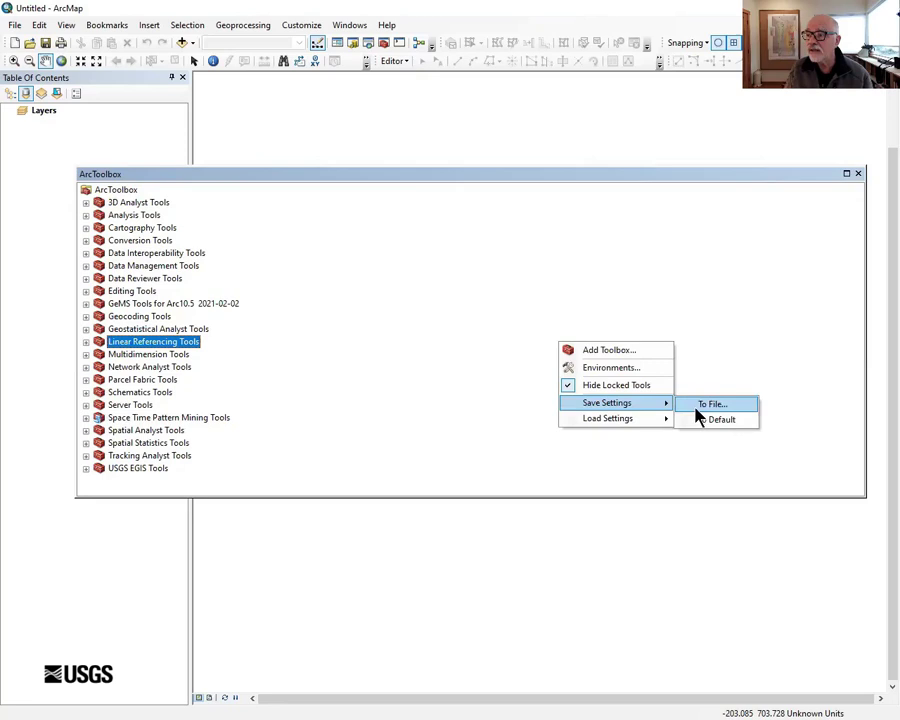
click(703, 424)
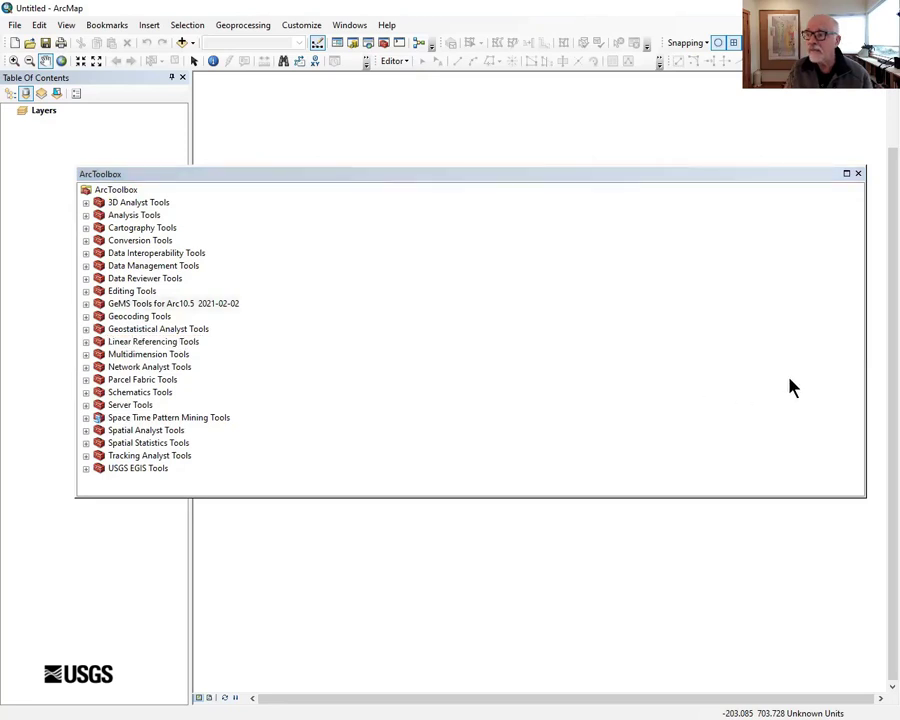
drag(868, 386, 481, 431)
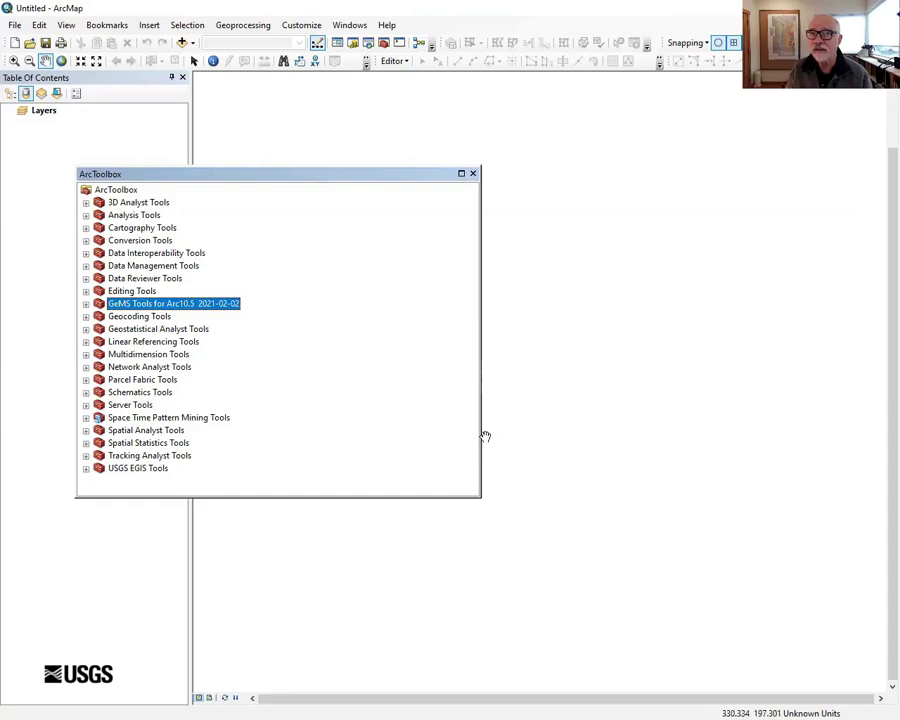